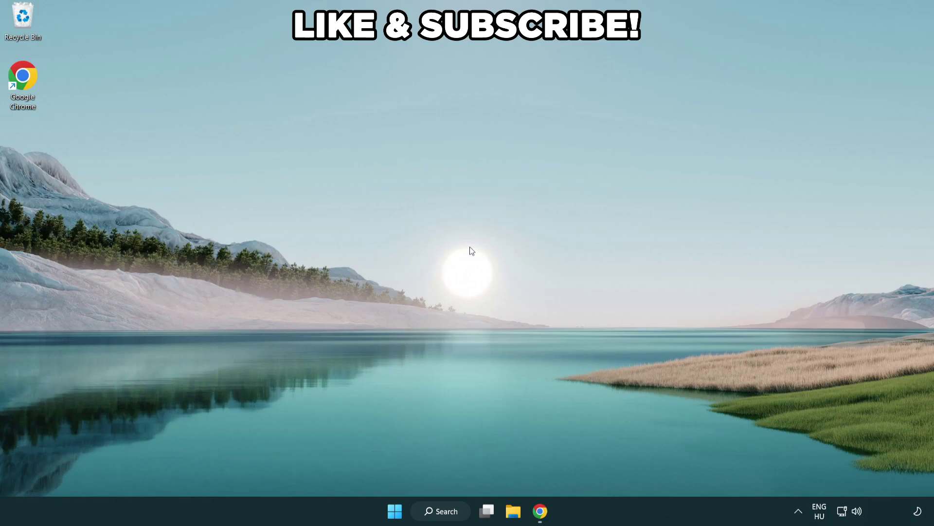
- Search Windows for 'edit power plan' to find the Edit power plan Control Panel entry
{"action": "left_click", "coordinate": [453, 510]}
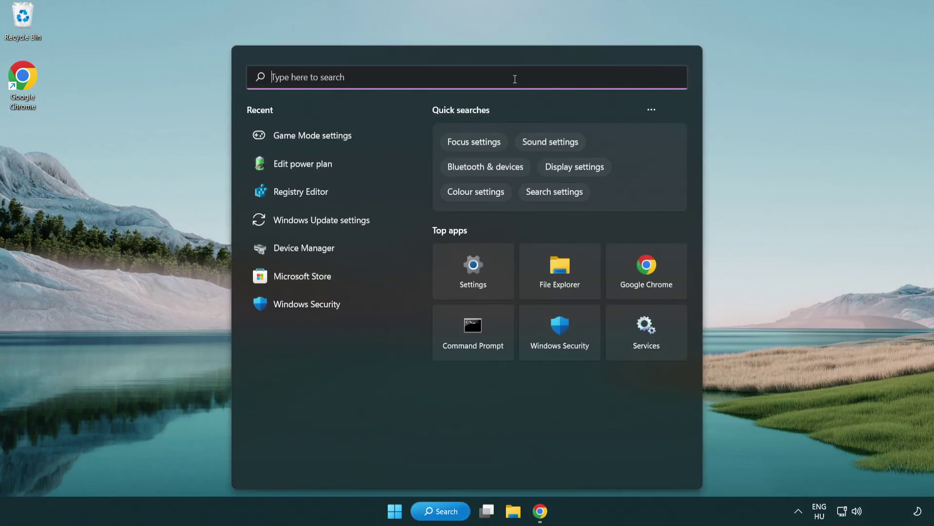
{"action": "type", "text": "edit power "}
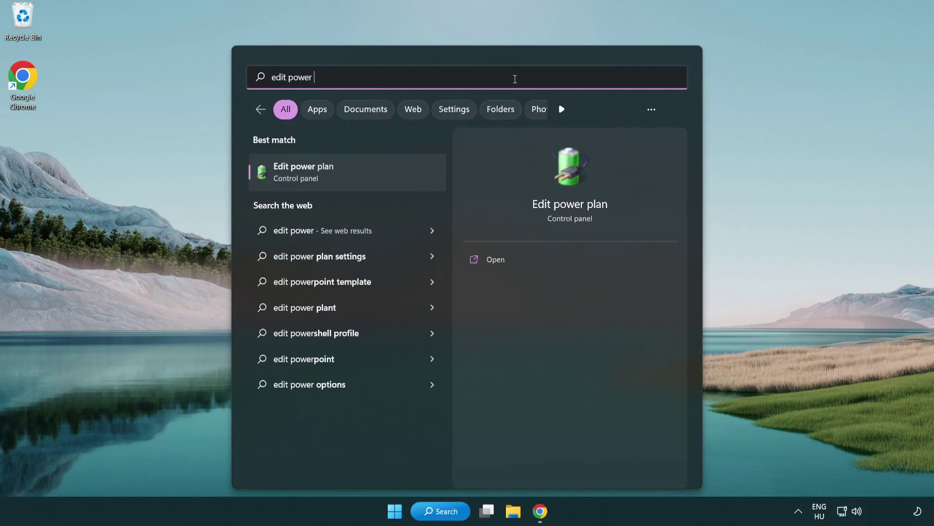
{"action": "type", "text": "plan"}
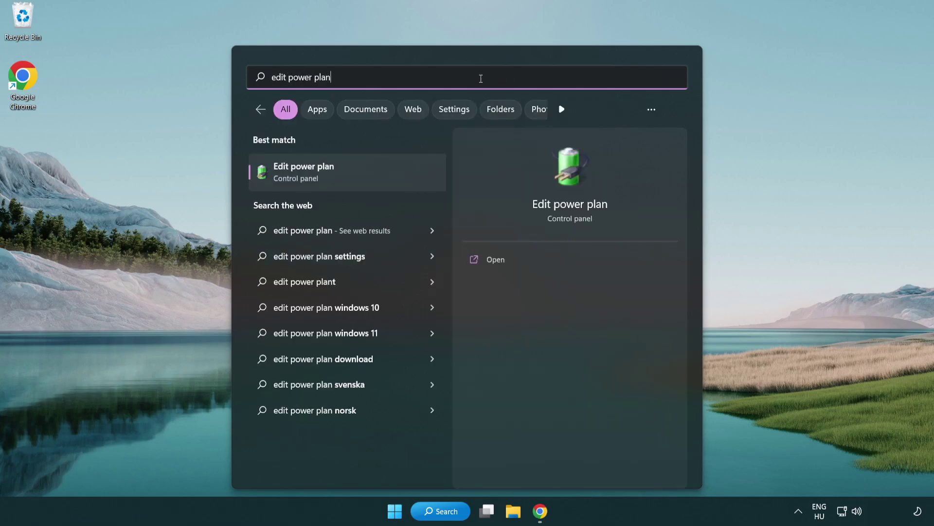
- Switch the active power plan from Balanced to High performance in Power Options
{"action": "left_click", "coordinate": [352, 176]}
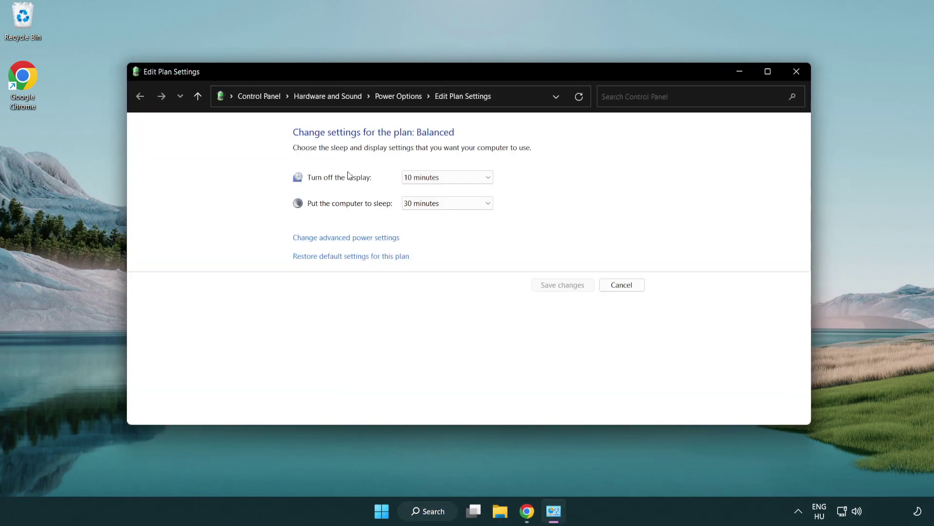
{"action": "left_click", "coordinate": [408, 106]}
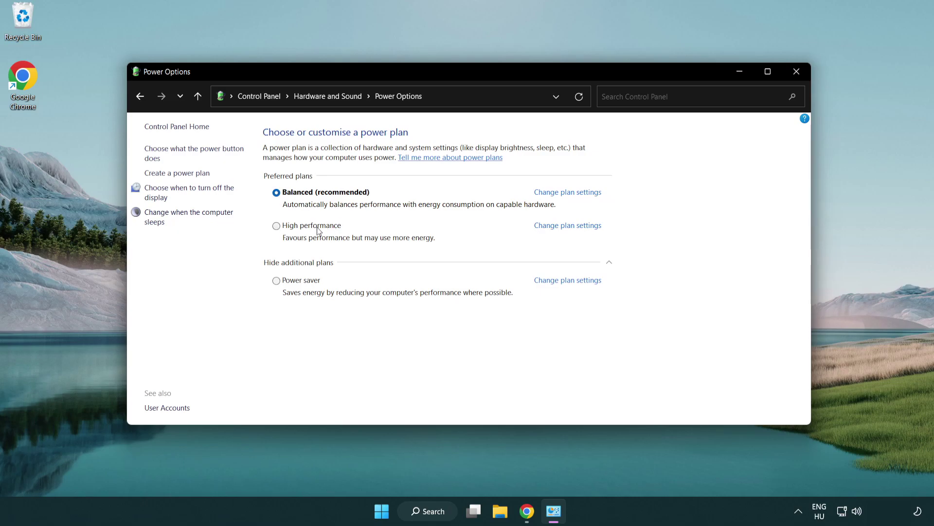
{"action": "left_click", "coordinate": [277, 226]}
- Close Power Options and launch Device Manager from Search, centred on screen
{"action": "left_click", "coordinate": [795, 72]}
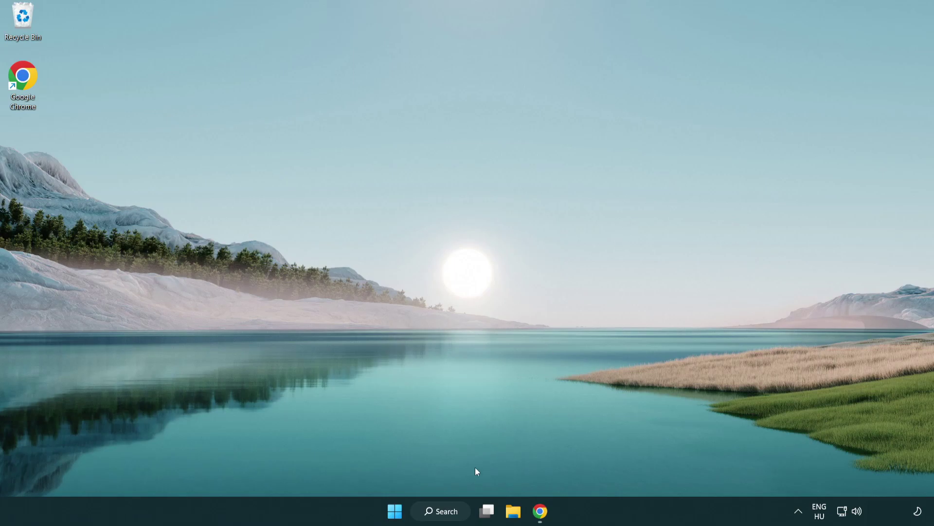
{"action": "left_click", "coordinate": [453, 511]}
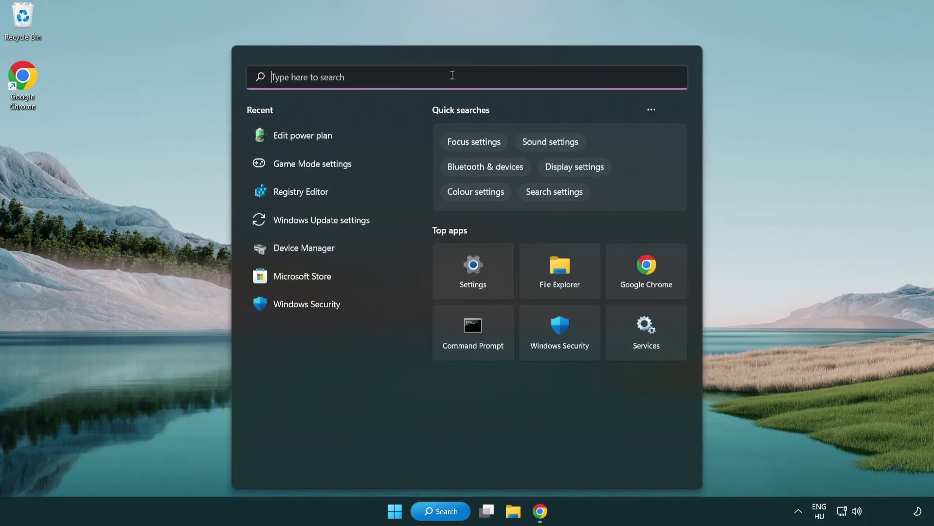
{"action": "type", "text": "device manager"}
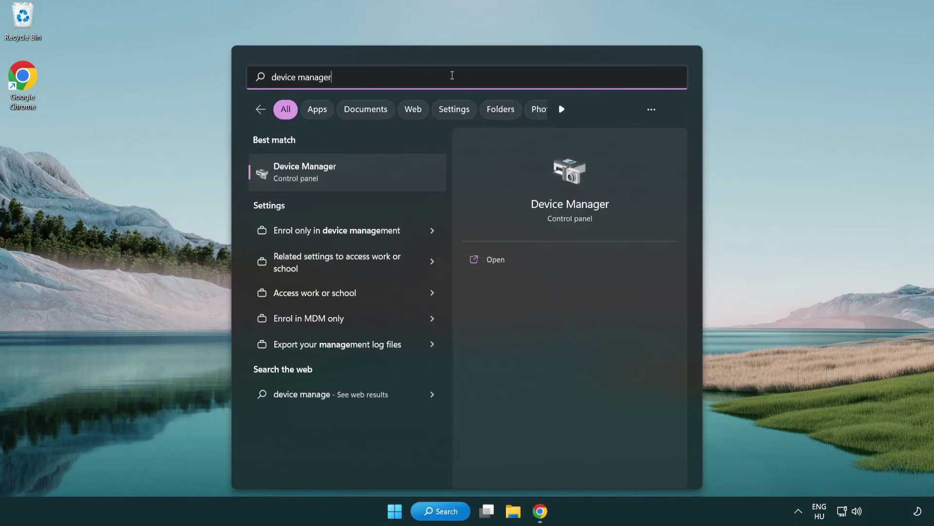
{"action": "left_click", "coordinate": [357, 175]}
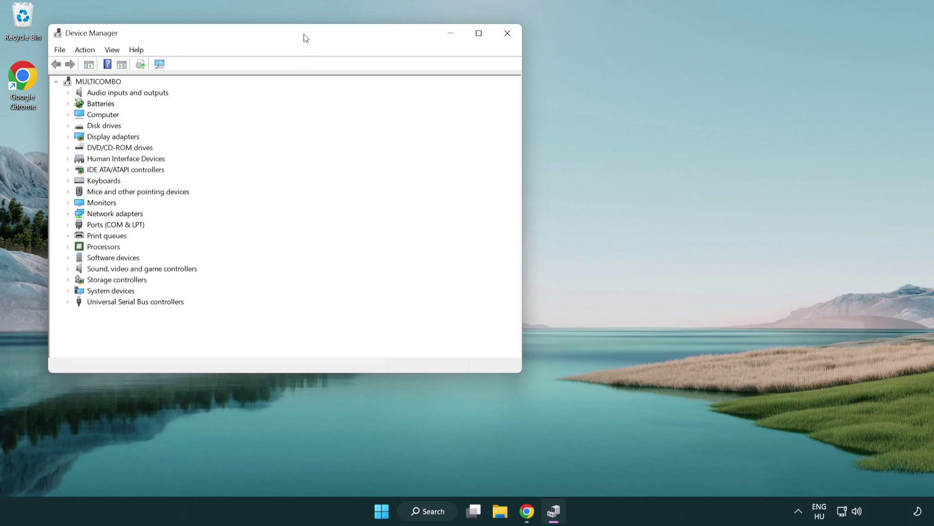
{"action": "left_click_drag", "start_coordinate": [306, 38], "coordinate": [480, 88]}
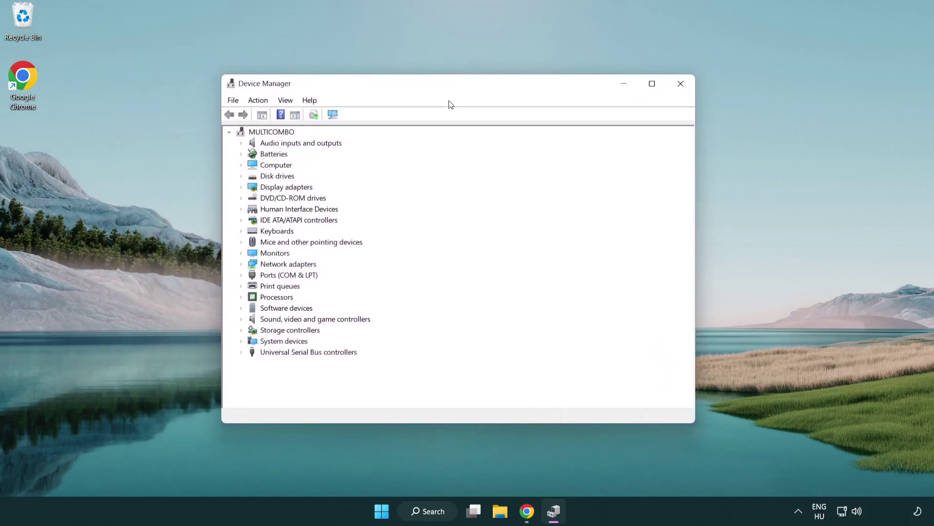
- Expand Display adapters and bring up the context menu for VMware SVGA 3D
{"action": "left_click", "coordinate": [252, 185]}
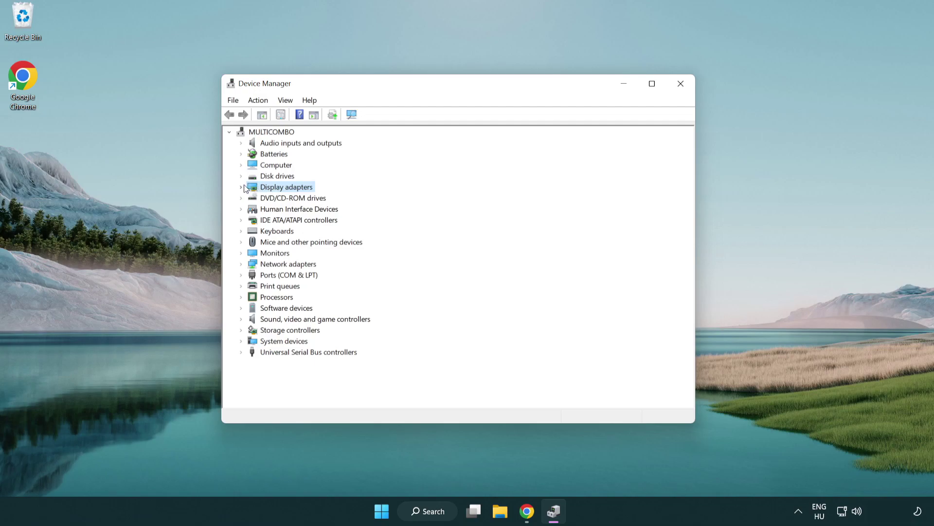
{"action": "left_click", "coordinate": [241, 187]}
{"action": "left_click", "coordinate": [271, 198]}
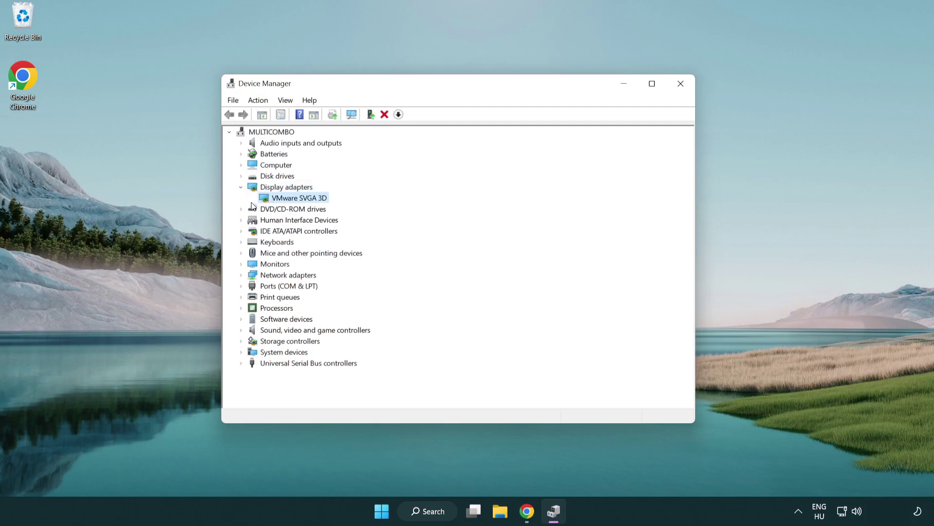
{"action": "right_click", "coordinate": [294, 198]}
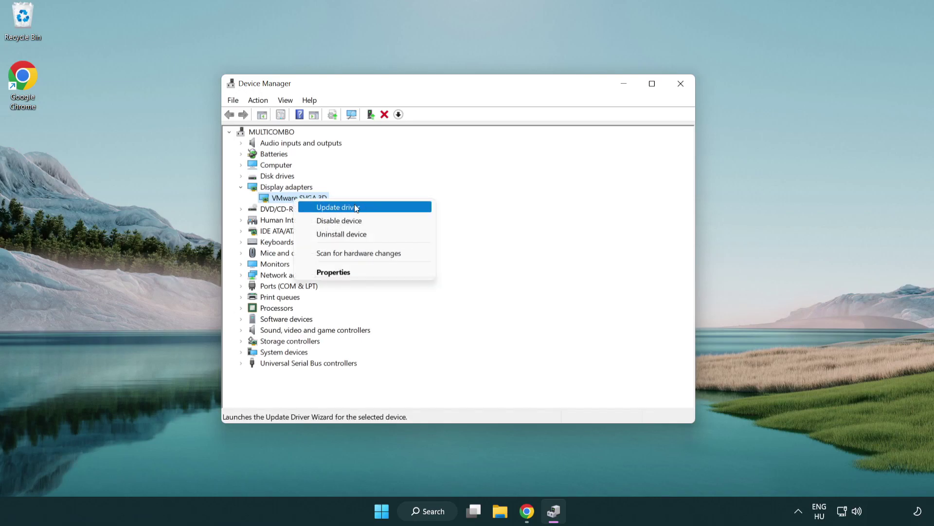
- Run an automatic driver search for VMware SVGA 3D, then close the result dialog
{"action": "left_click", "coordinate": [373, 208]}
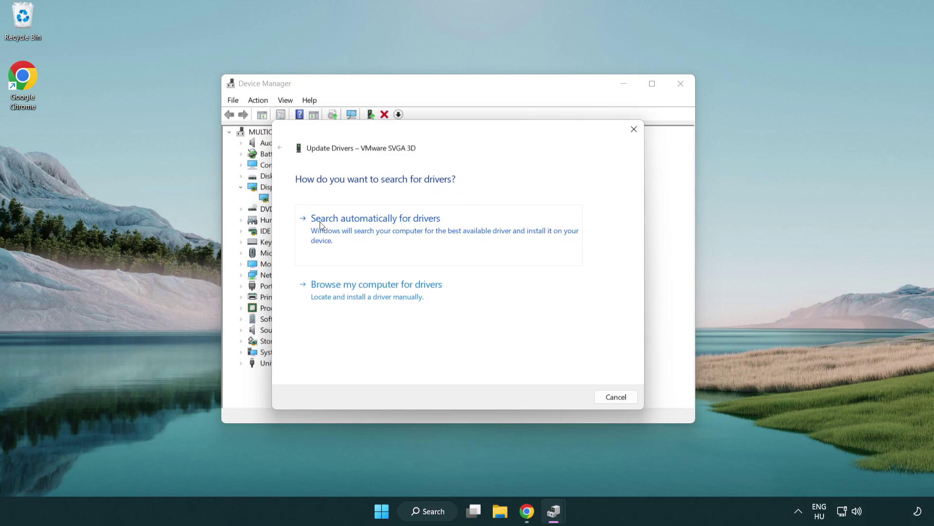
{"action": "left_click", "coordinate": [384, 229]}
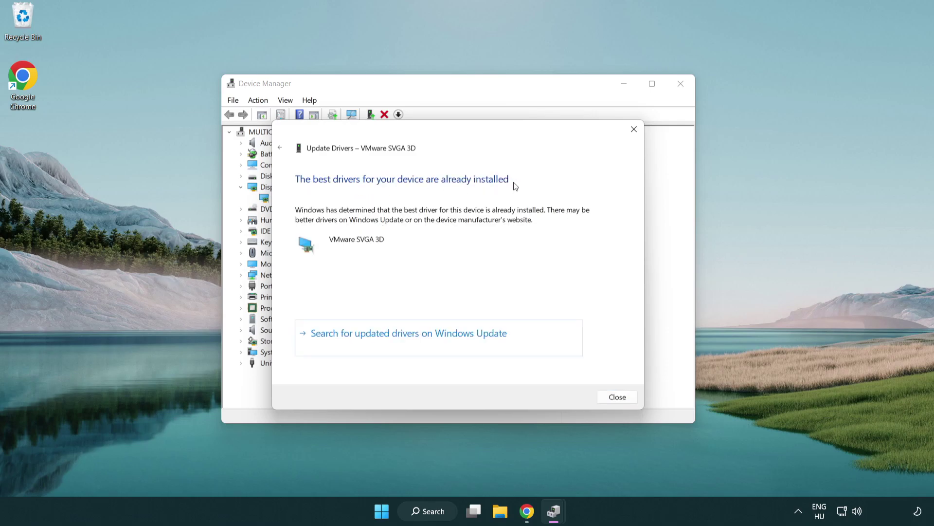
{"action": "left_click", "coordinate": [613, 397]}
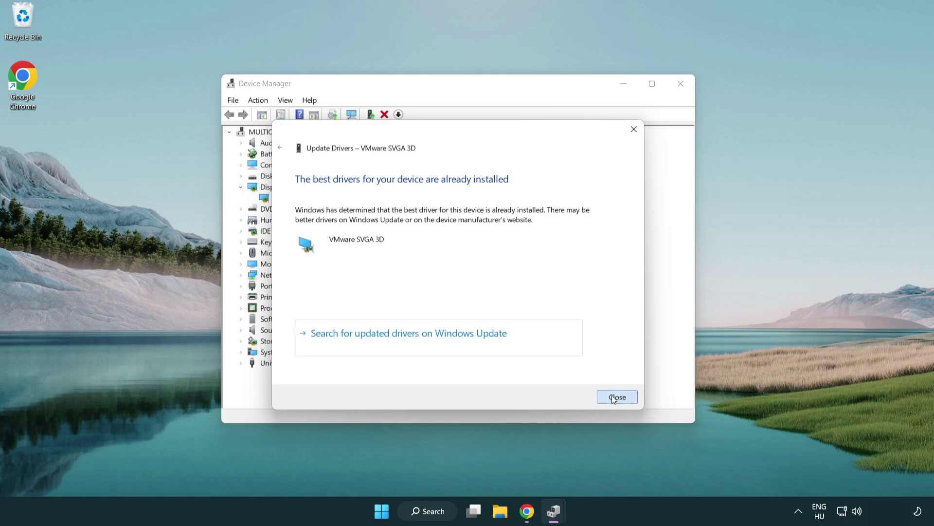
- Close Device Manager and open the Game Mode settings page via a 'game mode' search
{"action": "left_click", "coordinate": [680, 85]}
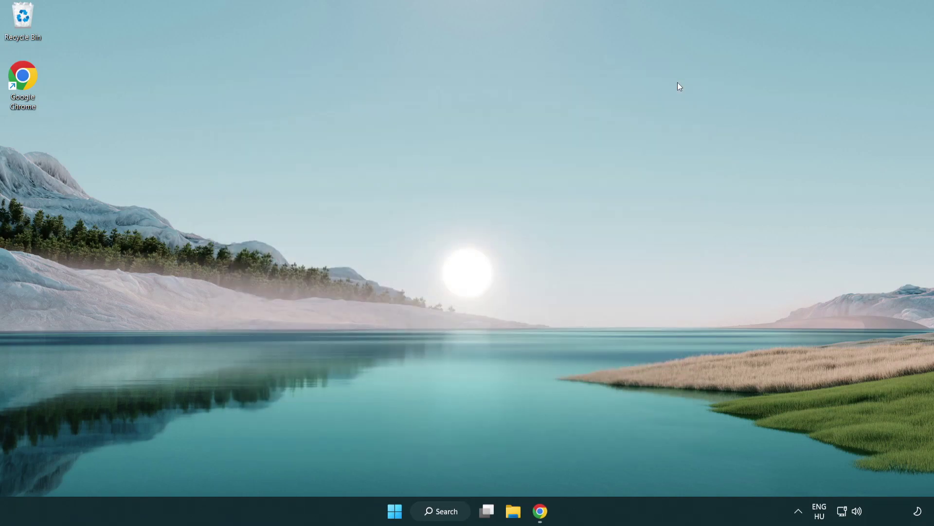
{"action": "left_click", "coordinate": [446, 514]}
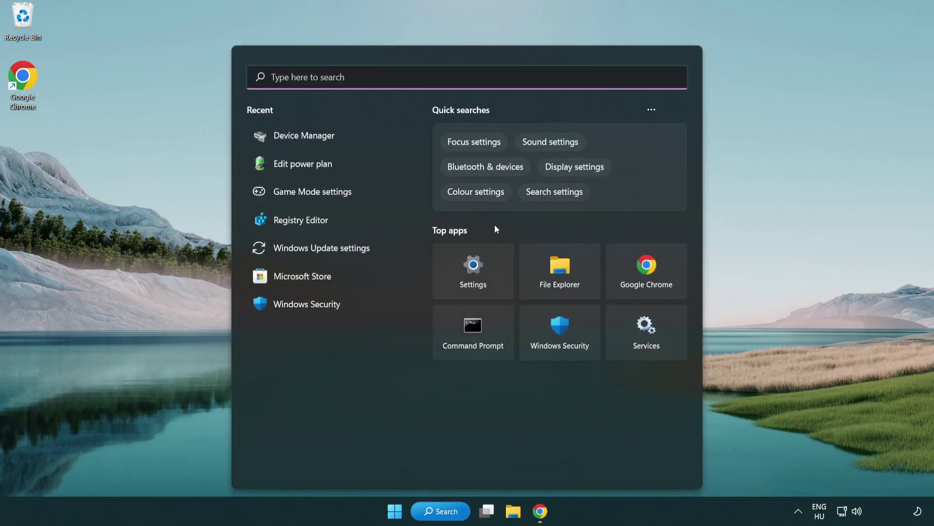
{"action": "type", "text": "gam"}
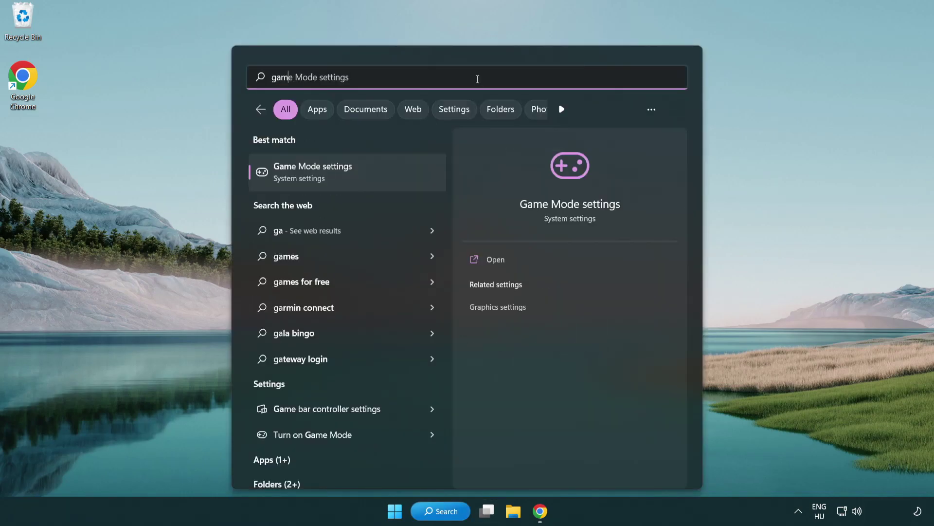
{"action": "type", "text": "e mode"}
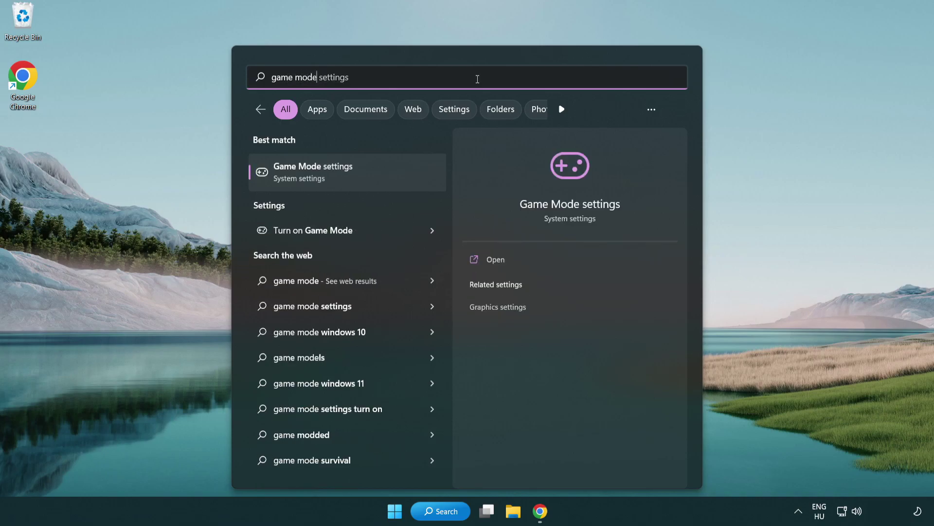
{"action": "left_click", "coordinate": [352, 177]}
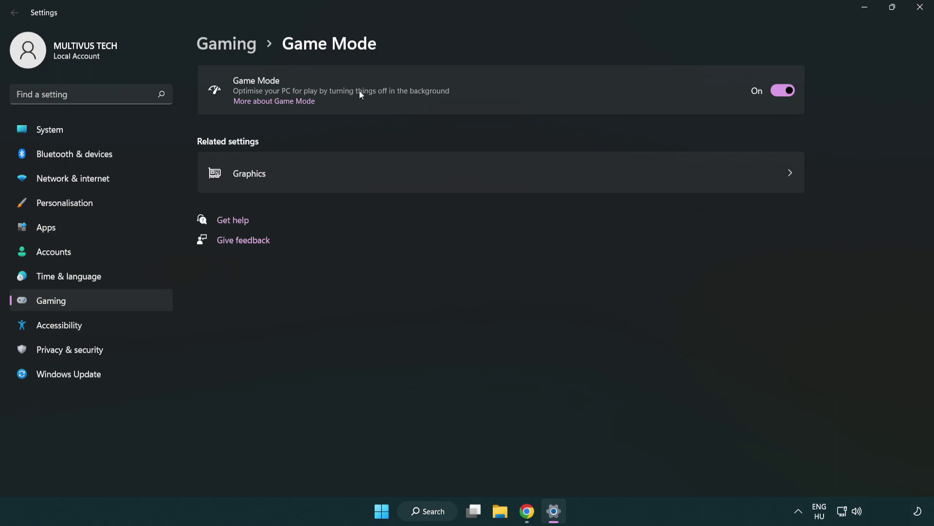
- Check the Xbox Game Bar page's controller-button option is Off, then close Settings
{"action": "left_click", "coordinate": [242, 51]}
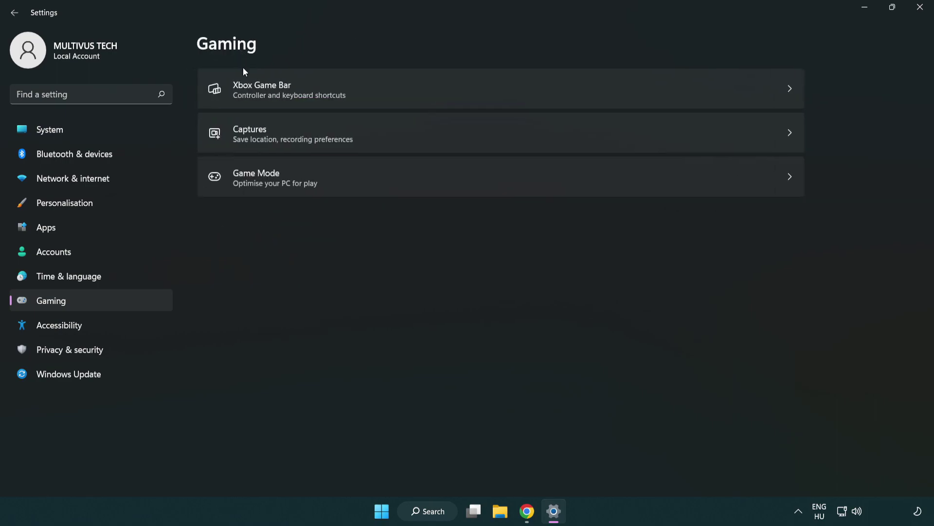
{"action": "left_click", "coordinate": [414, 91]}
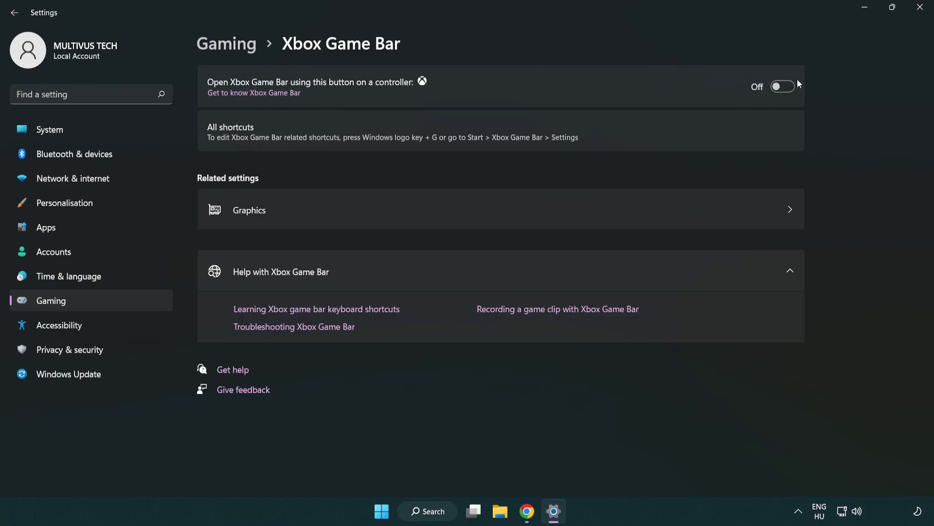
{"action": "left_click", "coordinate": [921, 13]}
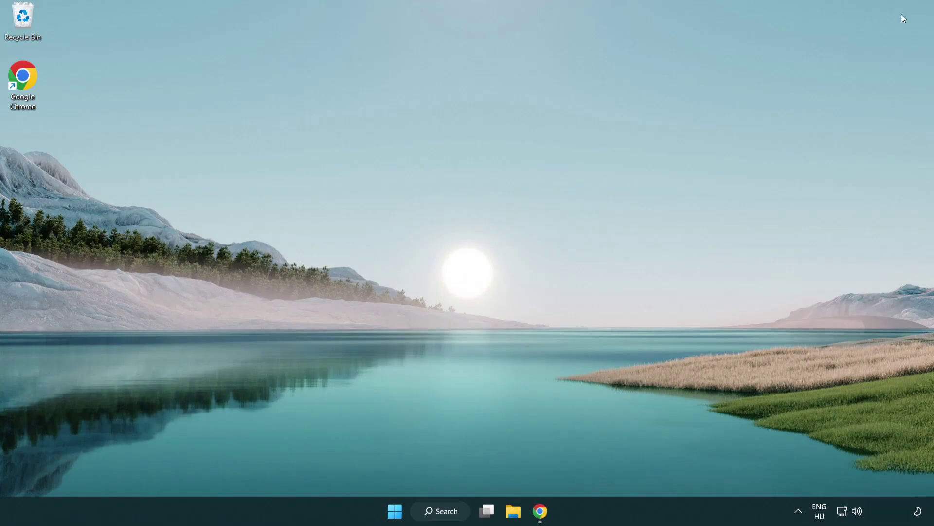
- Open Task Manager from the Start right-click menu and end Google Chrome
{"action": "right_click", "coordinate": [395, 512]}
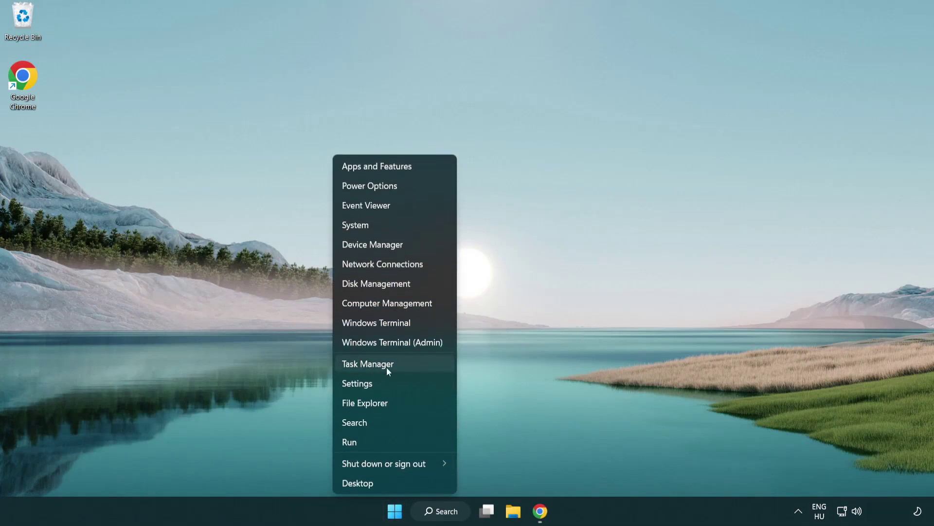
{"action": "left_click", "coordinate": [409, 364]}
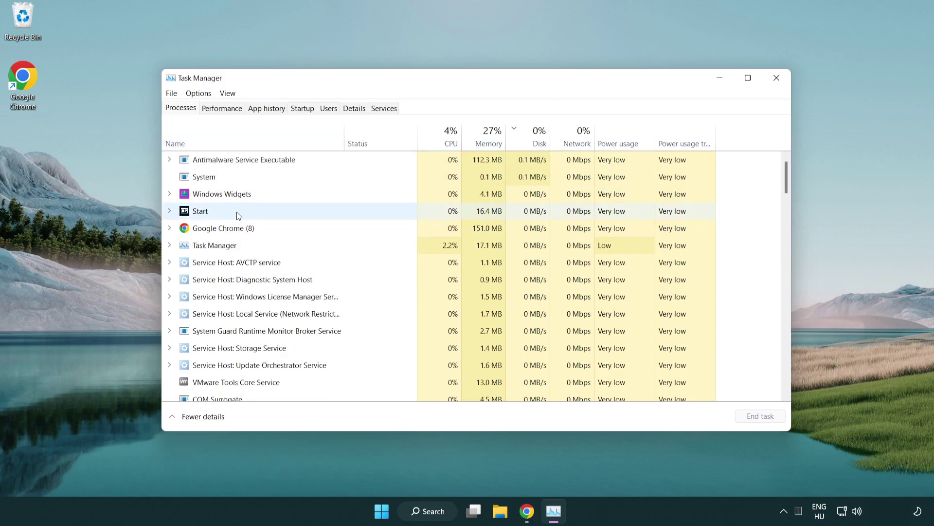
{"action": "left_click", "coordinate": [238, 229]}
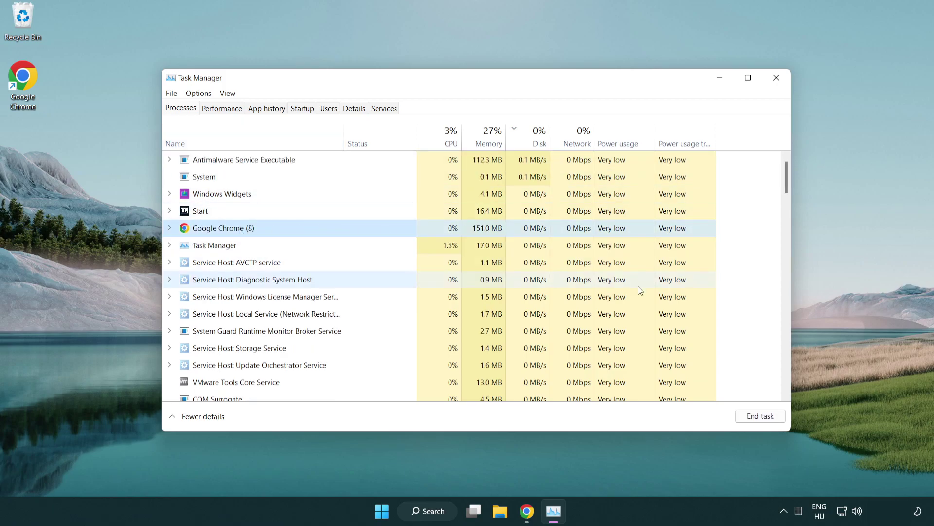
{"action": "left_click", "coordinate": [766, 421]}
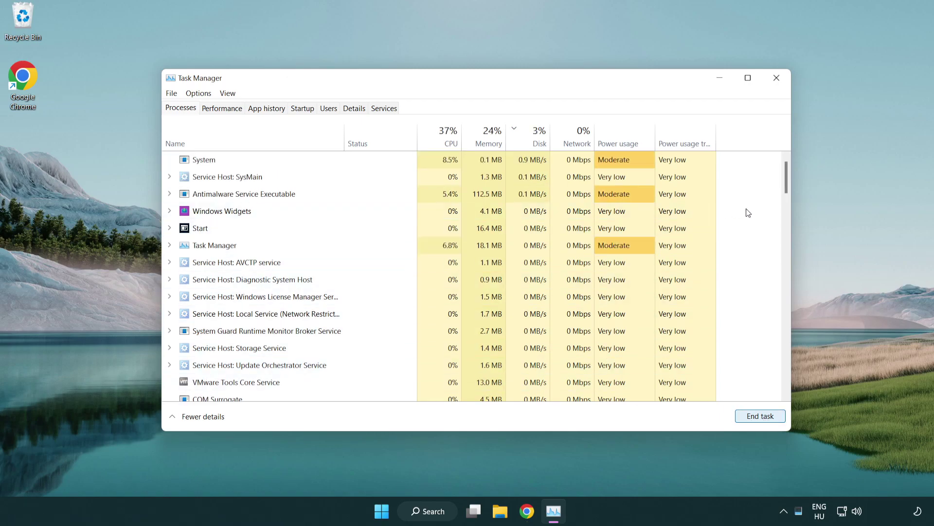
{"action": "left_click_drag", "start_coordinate": [787, 189], "coordinate": [781, 167]}
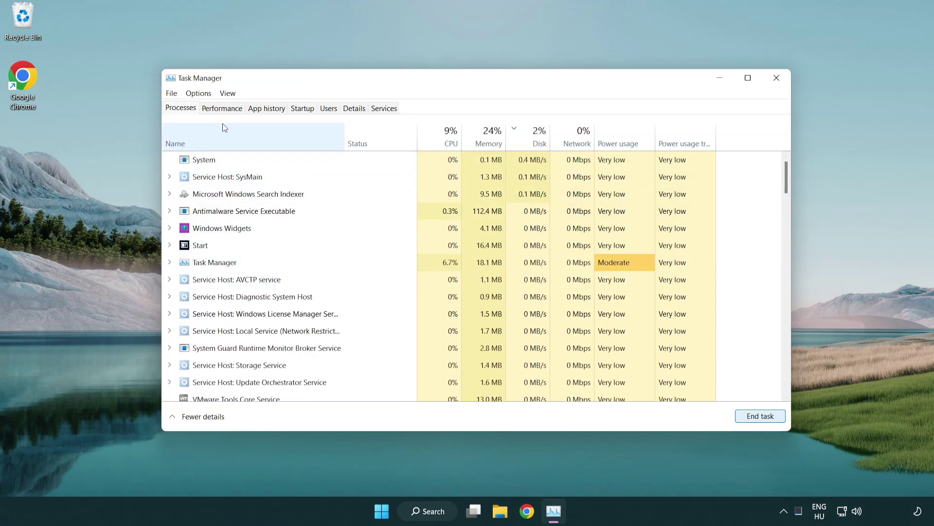
- Disable Cortana, Phone Link and Terminal in Task Manager's startup apps list
{"action": "left_click", "coordinate": [303, 108]}
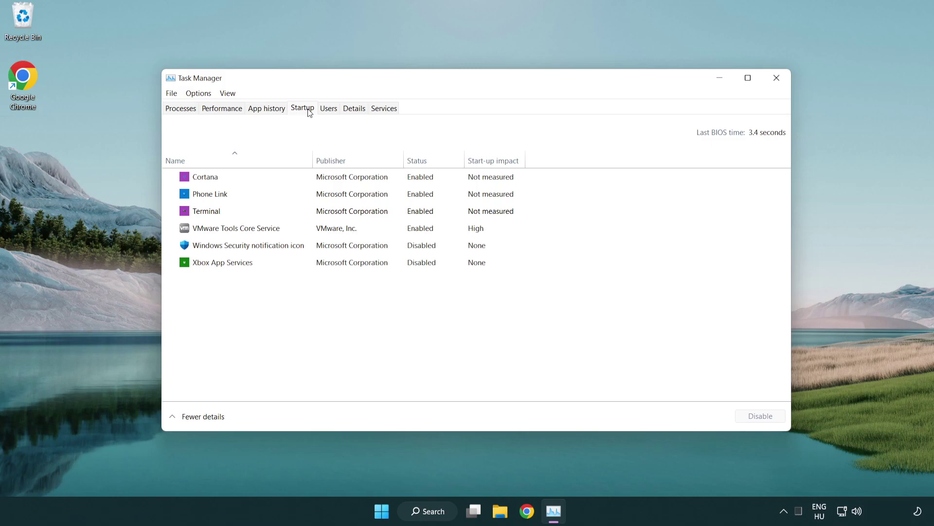
{"action": "left_click", "coordinate": [334, 180]}
{"action": "left_click", "coordinate": [764, 416]}
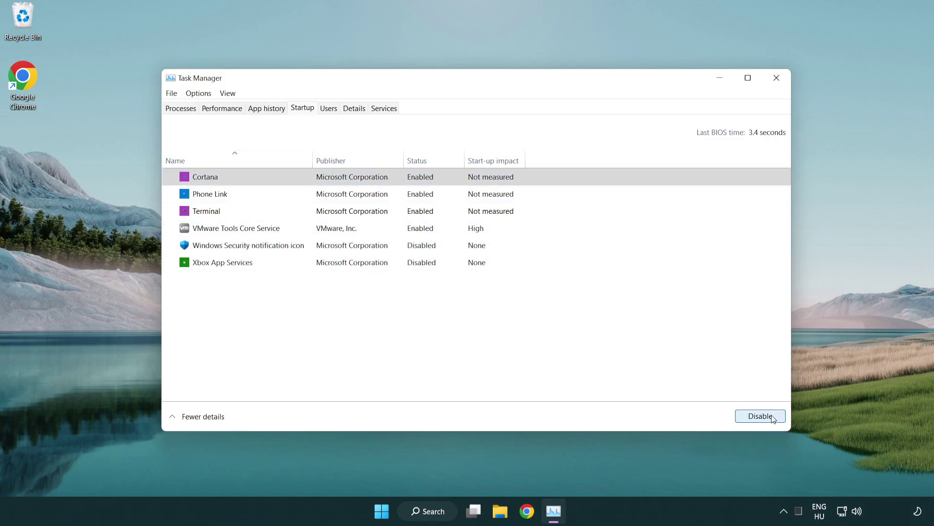
{"action": "left_click", "coordinate": [372, 195]}
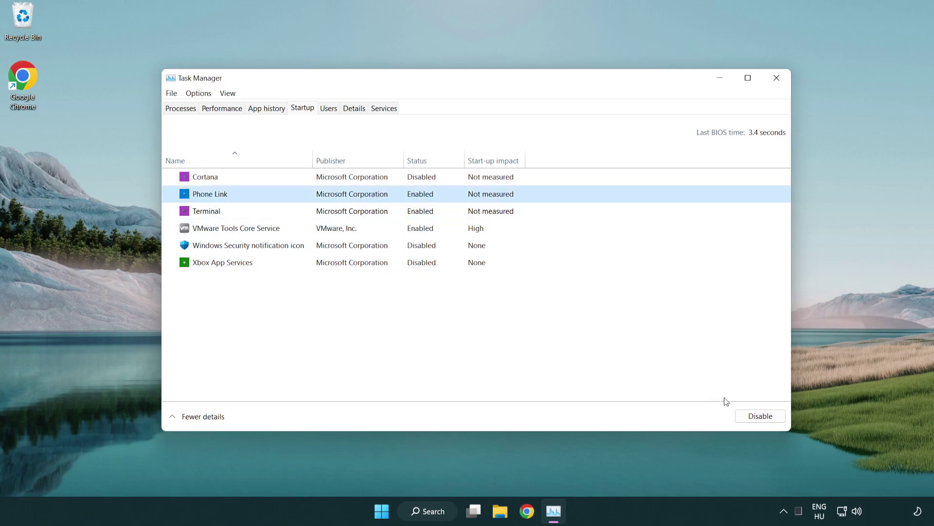
{"action": "left_click", "coordinate": [759, 416]}
{"action": "left_click", "coordinate": [318, 214]}
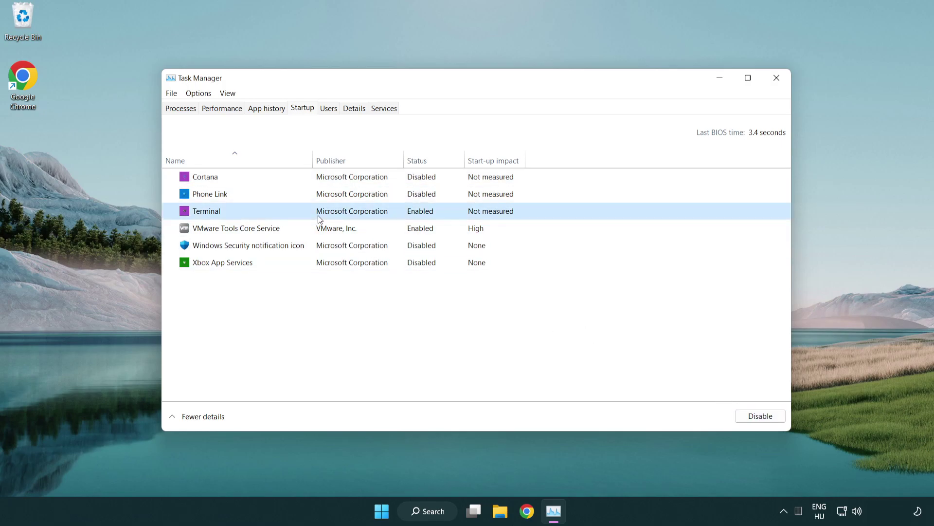
{"action": "left_click", "coordinate": [778, 419]}
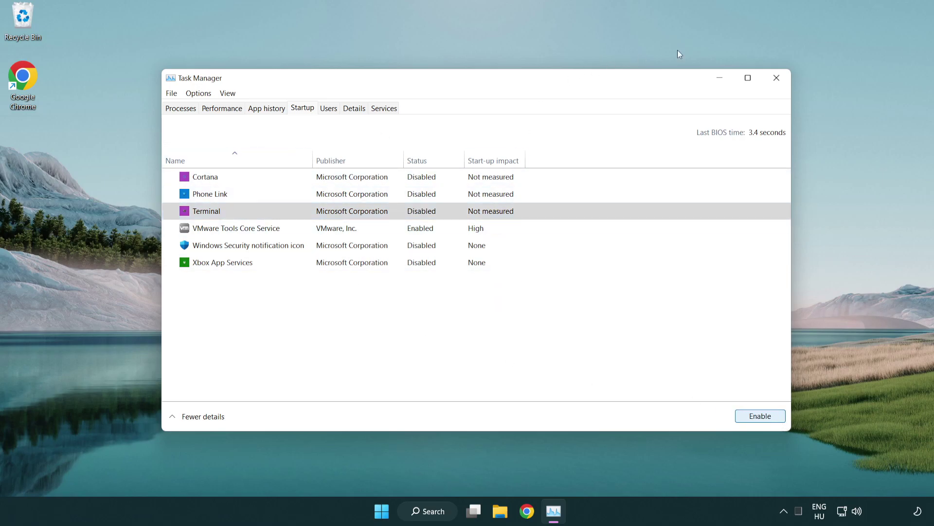
- Close Task Manager, check for updates in Windows Update settings, then close Settings
{"action": "left_click", "coordinate": [781, 82]}
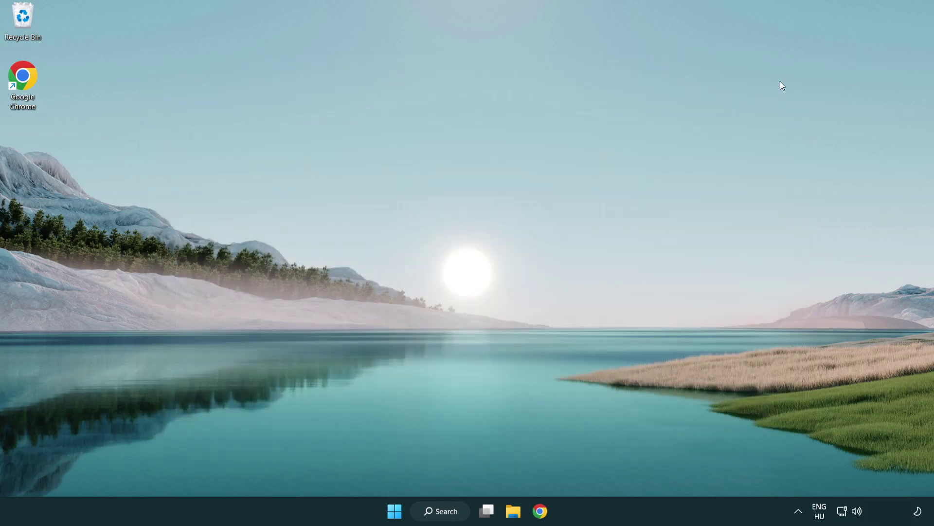
{"action": "left_click", "coordinate": [443, 511]}
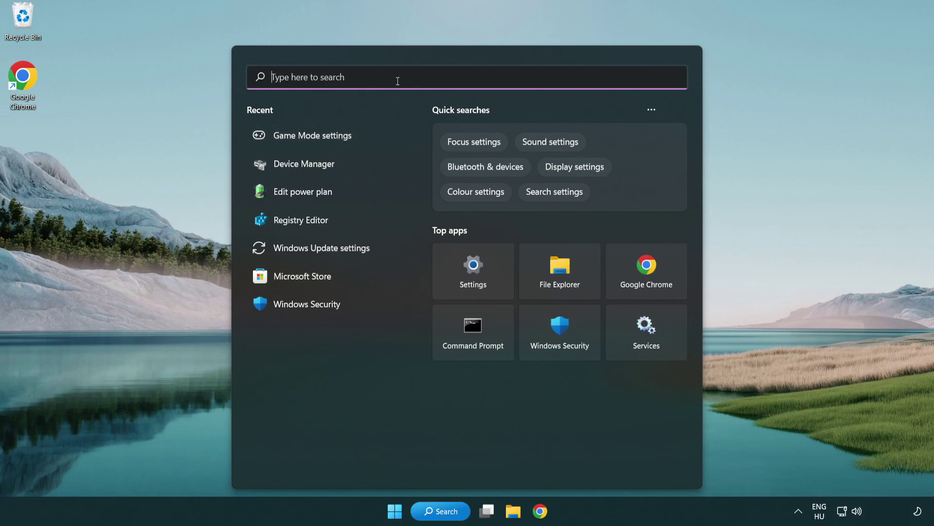
{"action": "type", "text": "update"}
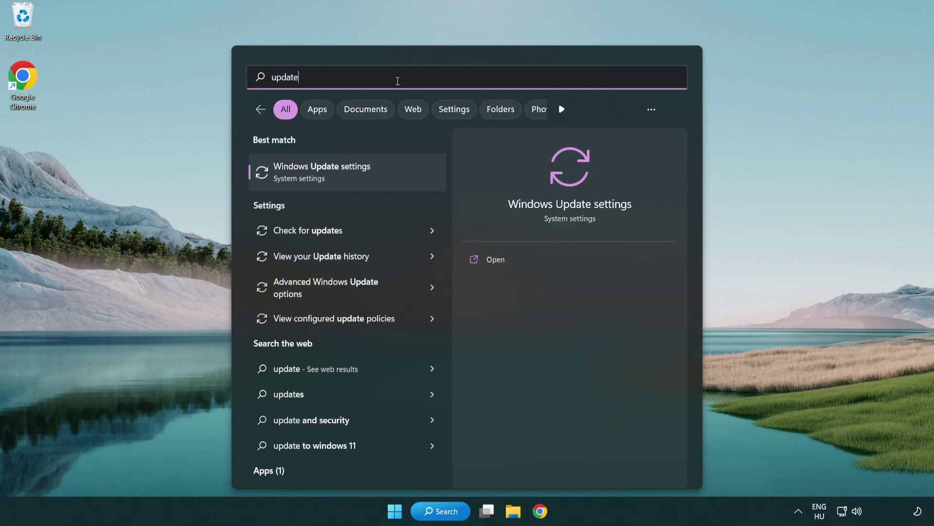
{"action": "left_click", "coordinate": [362, 179]}
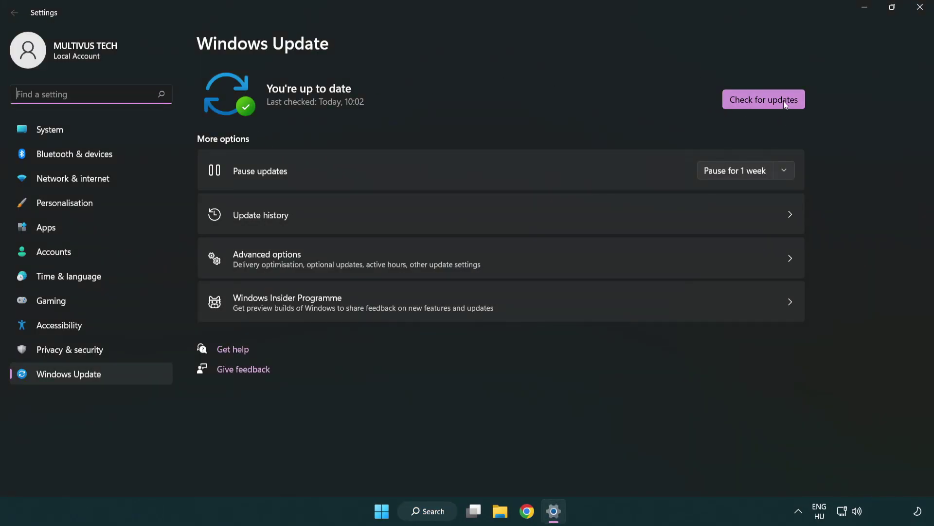
{"action": "left_click", "coordinate": [770, 99]}
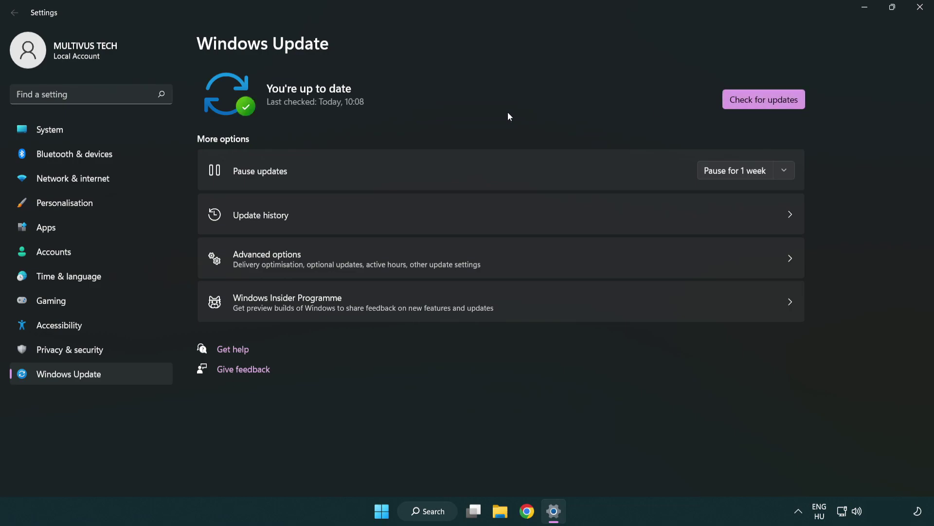
{"action": "left_click", "coordinate": [921, 15]}
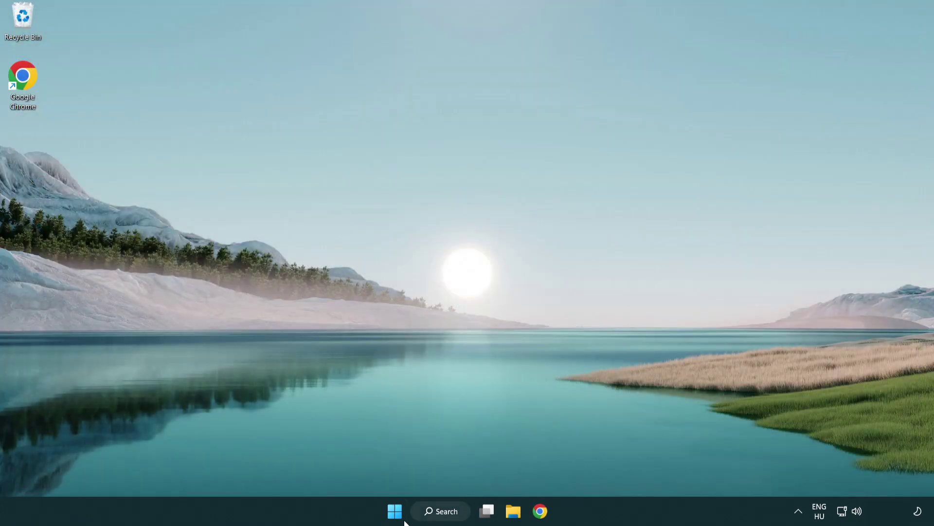
- Open regedit and select GameDVR_Enabled under HKEY_CURRENT_USER\System\GameConfigStore
{"action": "left_click", "coordinate": [440, 512]}
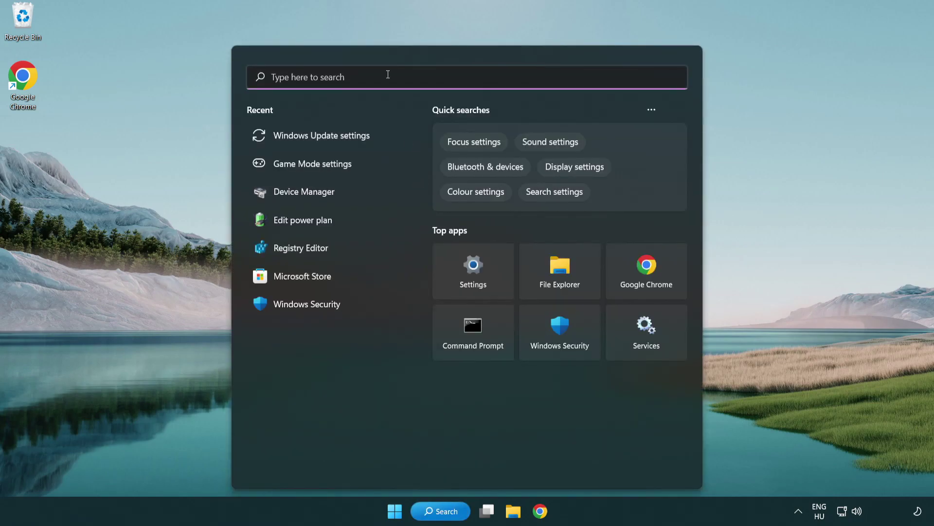
{"action": "type", "text": "regedit"}
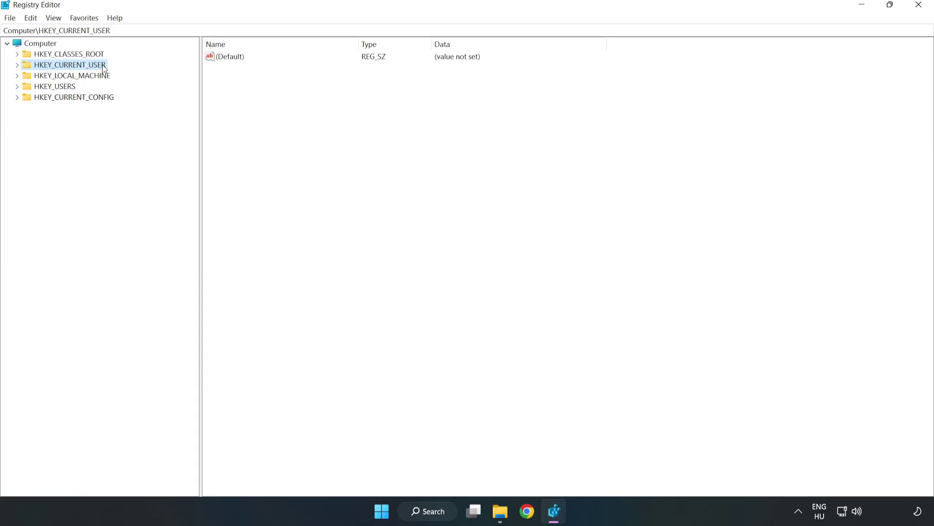
{"action": "left_click", "coordinate": [18, 65]}
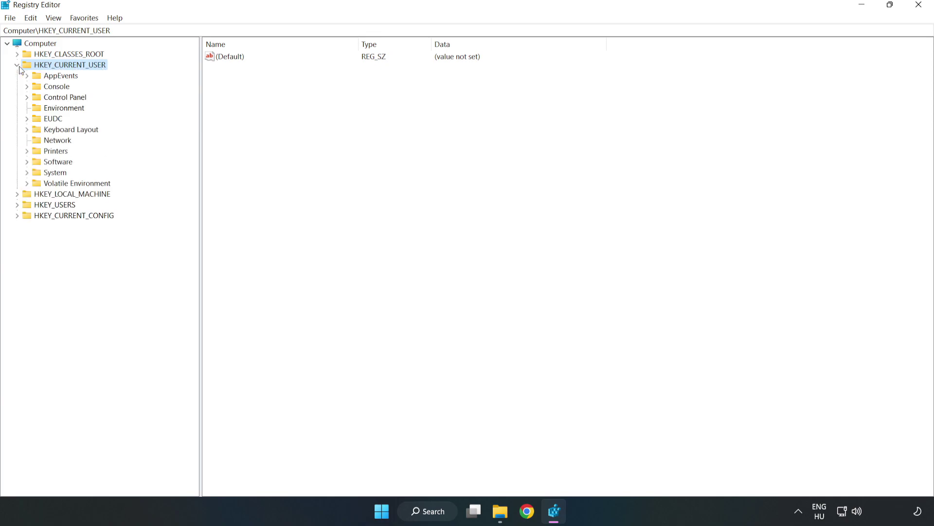
{"action": "left_click", "coordinate": [27, 173]}
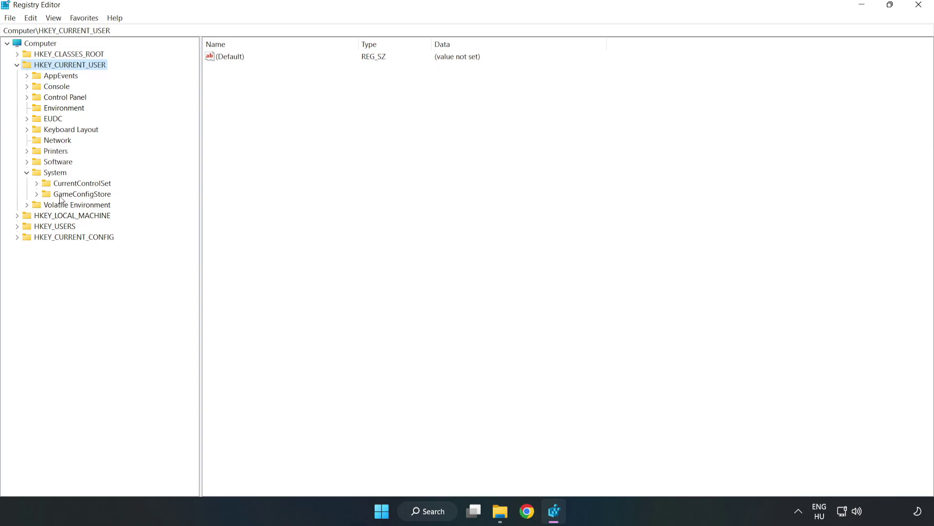
{"action": "left_click", "coordinate": [79, 196]}
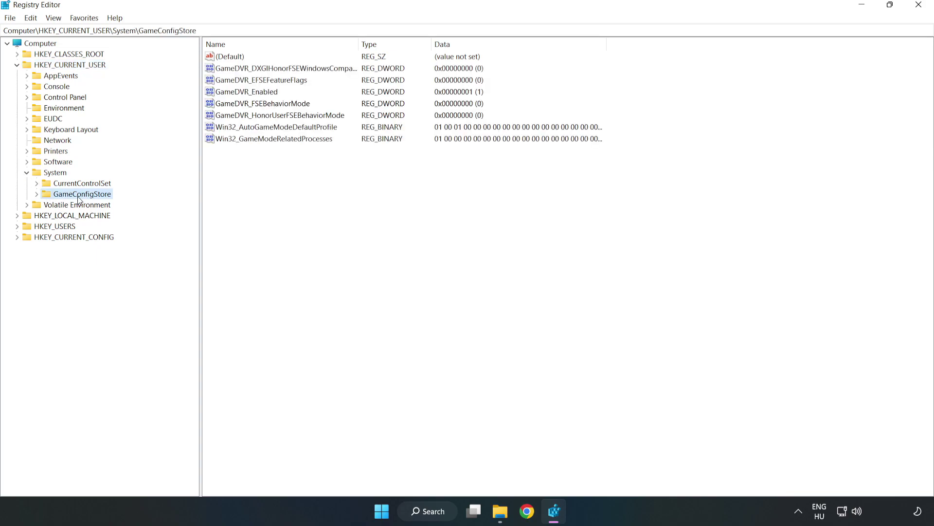
{"action": "left_click", "coordinate": [227, 93]}
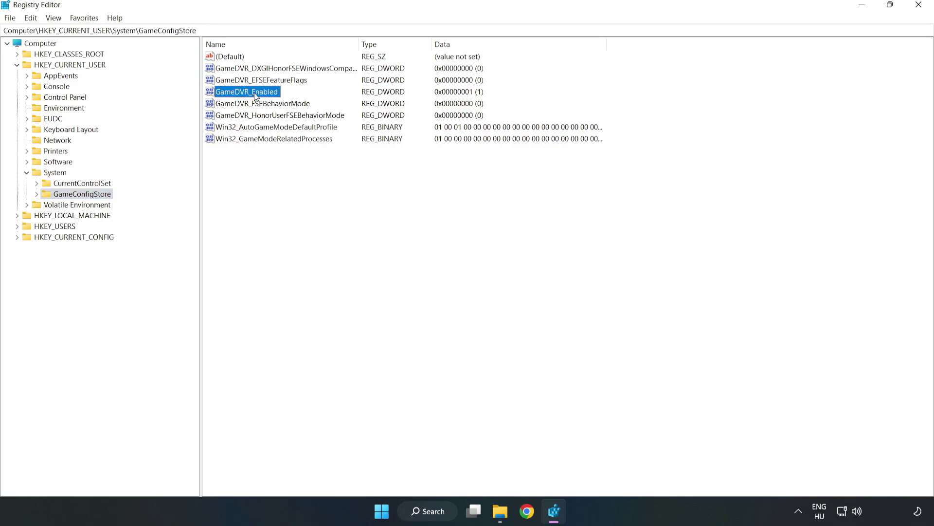
- Change GameDVR_Enabled's value data from 1 to 0 and save it
{"action": "right_click", "coordinate": [255, 97]}
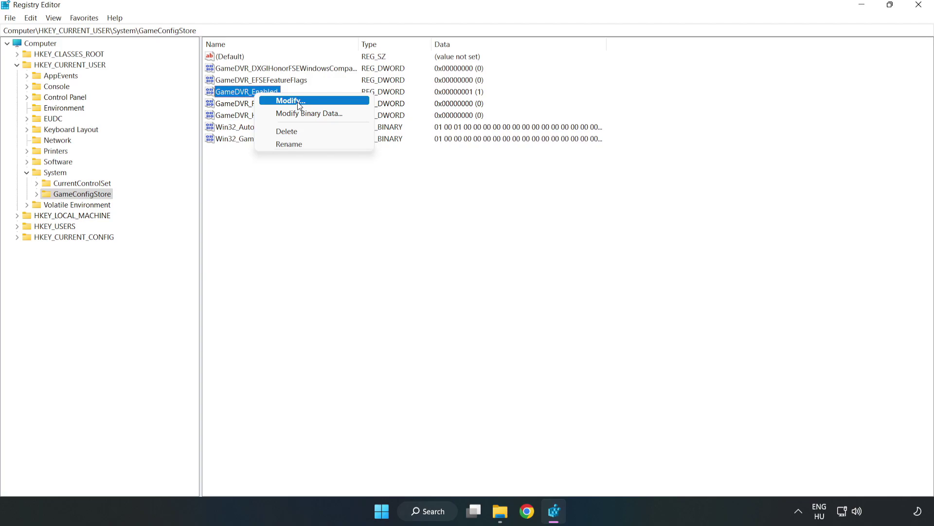
{"action": "left_click", "coordinate": [298, 103]}
{"action": "left_click_drag", "start_coordinate": [239, 91], "coordinate": [524, 200]}
{"action": "left_click", "coordinate": [391, 255]}
{"action": "left_click_drag", "start_coordinate": [390, 255], "coordinate": [323, 244]}
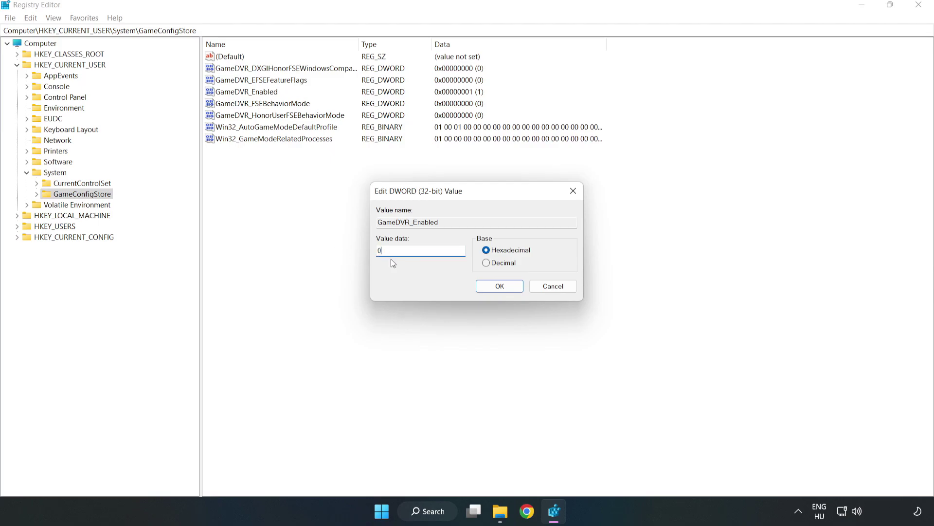
{"action": "type", "text": "0"}
{"action": "left_click", "coordinate": [500, 287]}
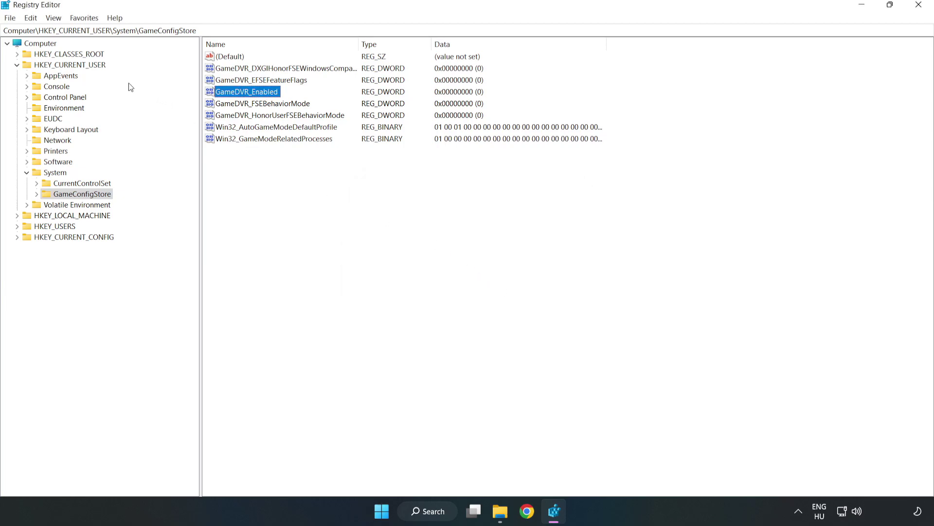
- Collapse HKEY_CURRENT_USER and open HKLM\SOFTWARE\Microsoft\PolicyManager\default\ApplicationManagement\AllowGameDVR
{"action": "left_click", "coordinate": [17, 65]}
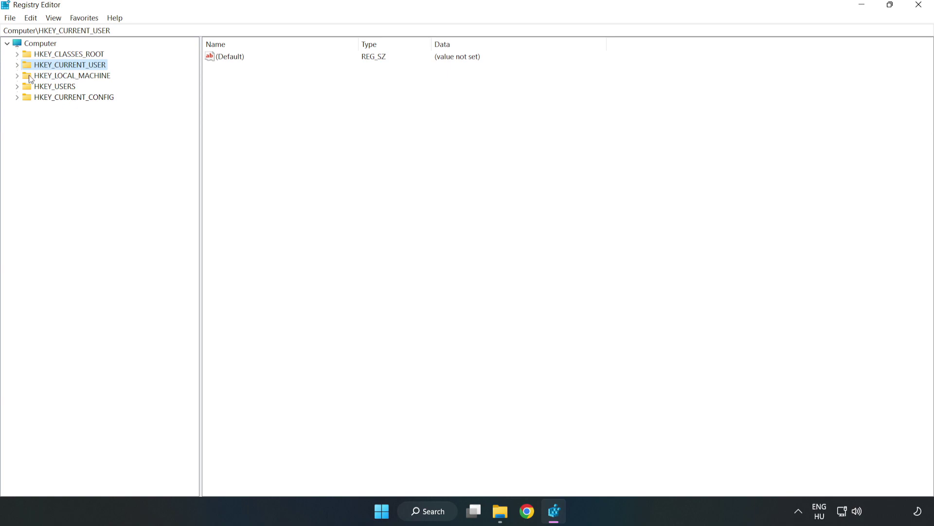
{"action": "double_click", "coordinate": [23, 77]}
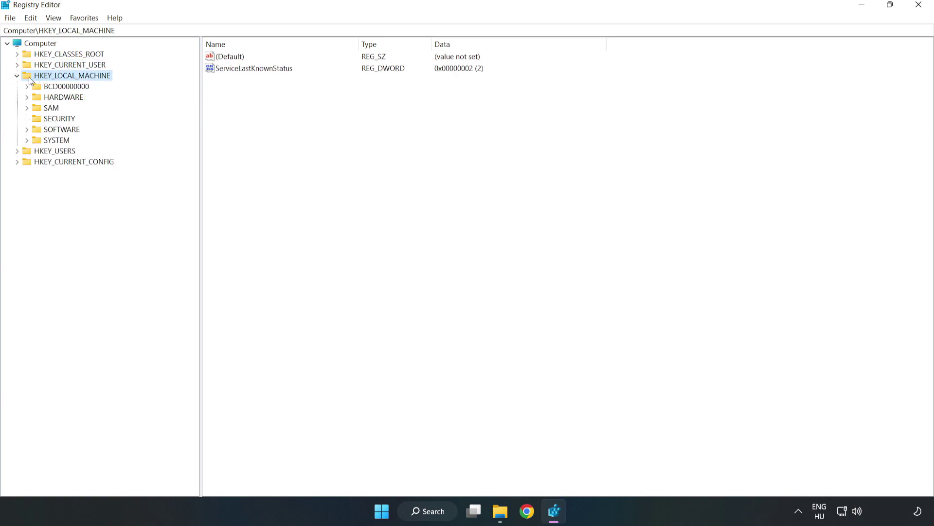
{"action": "left_click", "coordinate": [28, 129]}
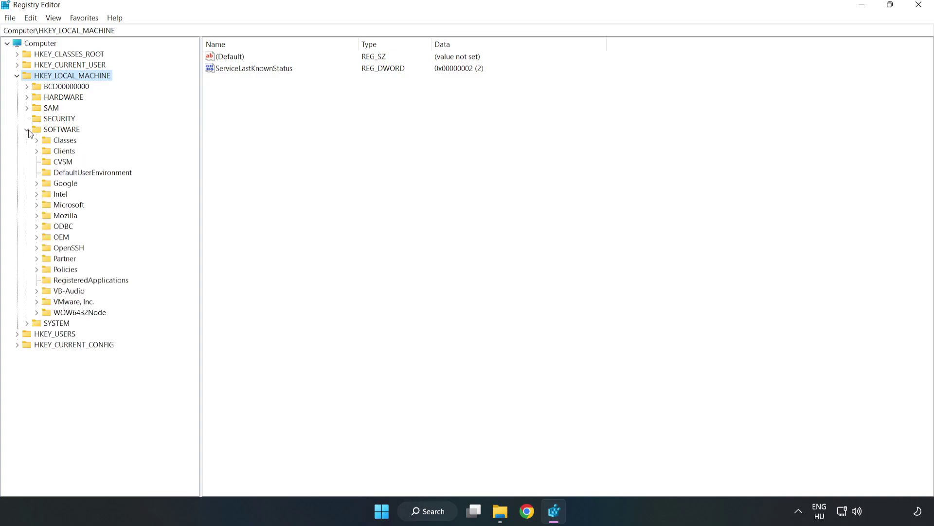
{"action": "left_click", "coordinate": [37, 205]}
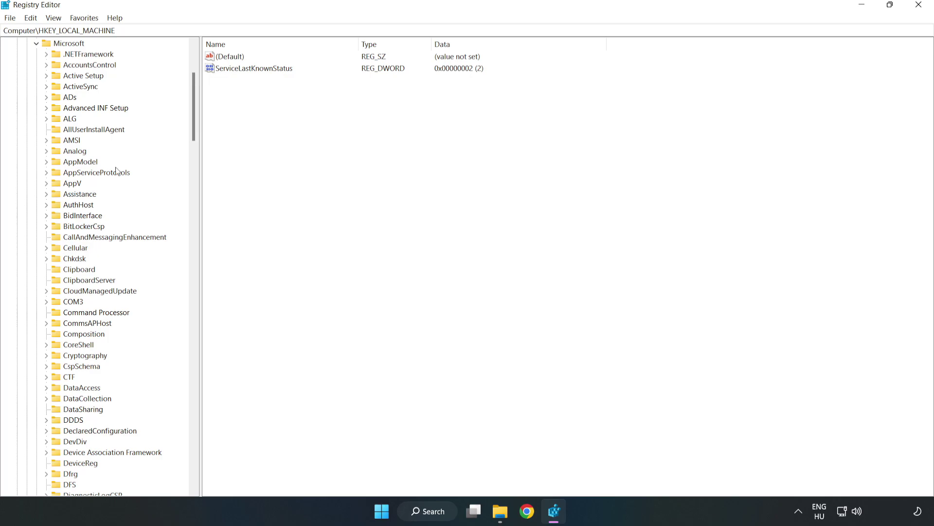
{"action": "left_click_drag", "start_coordinate": [191, 125], "coordinate": [209, 342]}
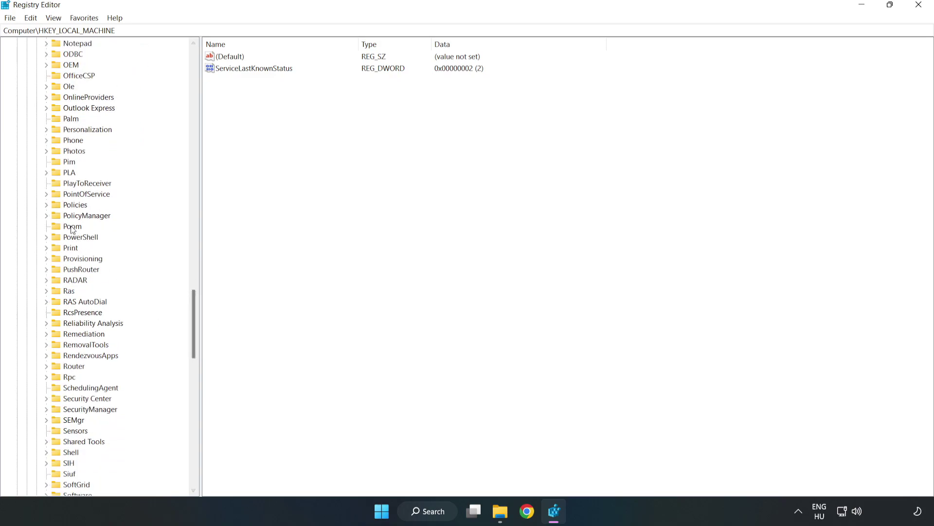
{"action": "left_click", "coordinate": [46, 216]}
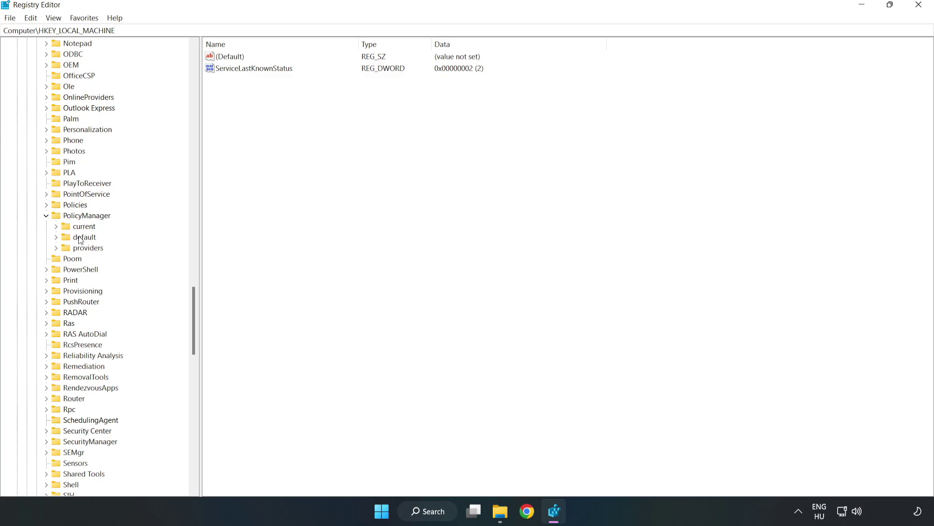
{"action": "left_click", "coordinate": [57, 237]}
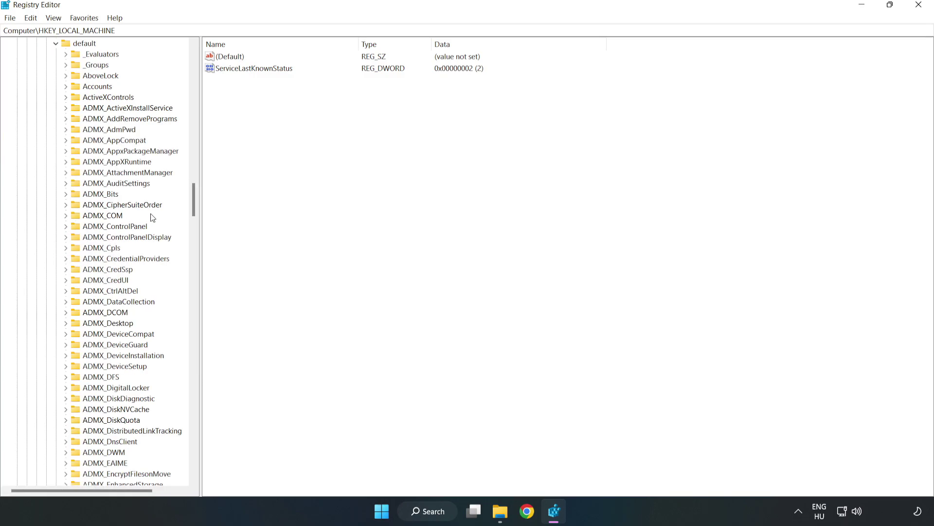
{"action": "left_click_drag", "start_coordinate": [194, 200], "coordinate": [189, 308]}
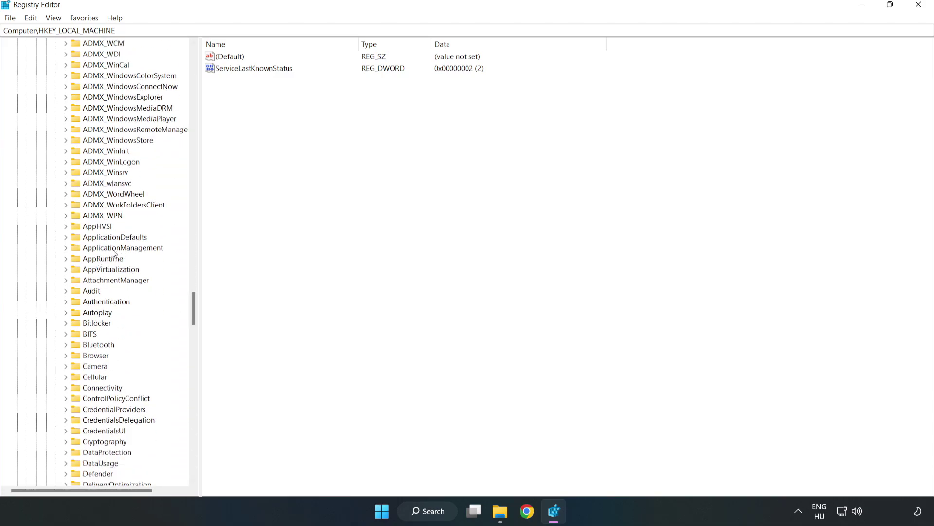
{"action": "left_click", "coordinate": [68, 247]}
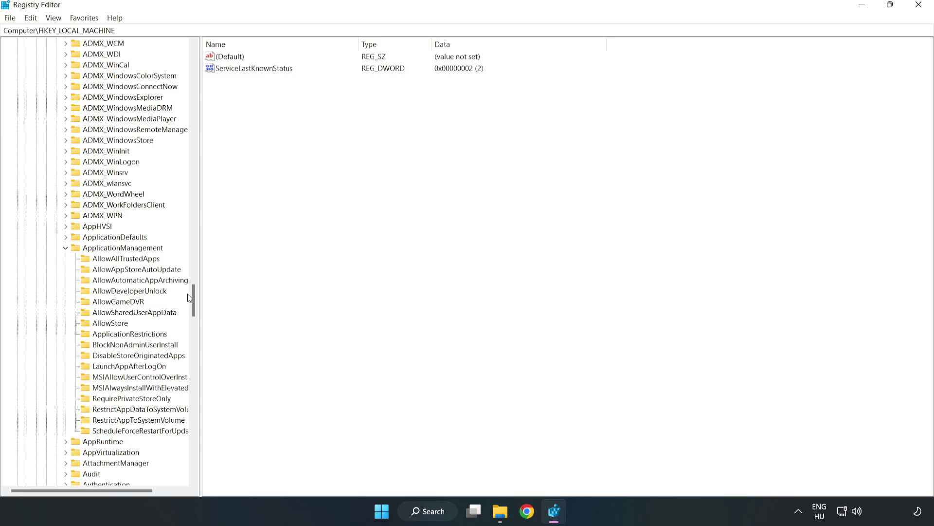
{"action": "left_click", "coordinate": [108, 302]}
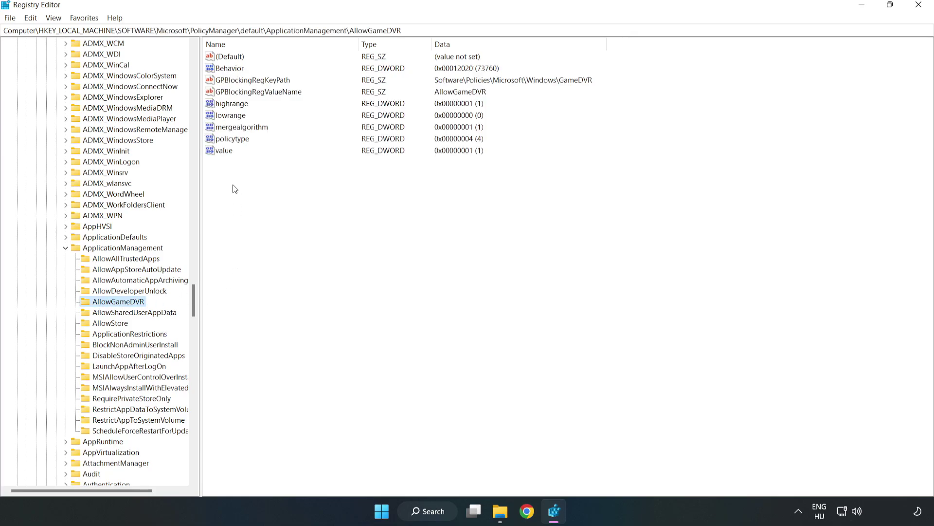
- Change the AllowGameDVR 'value' DWORD data from 1 to 0
{"action": "left_click", "coordinate": [217, 151]}
{"action": "right_click", "coordinate": [229, 155]}
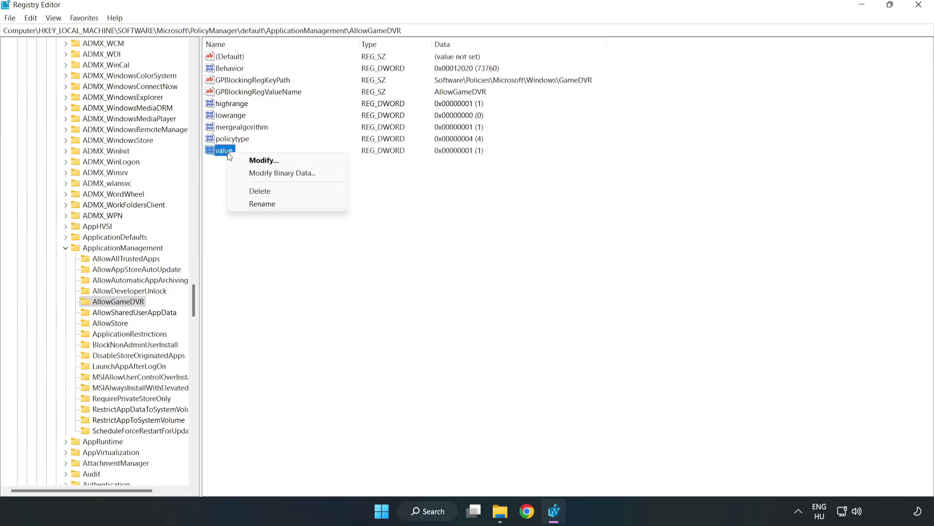
{"action": "left_click", "coordinate": [269, 161]}
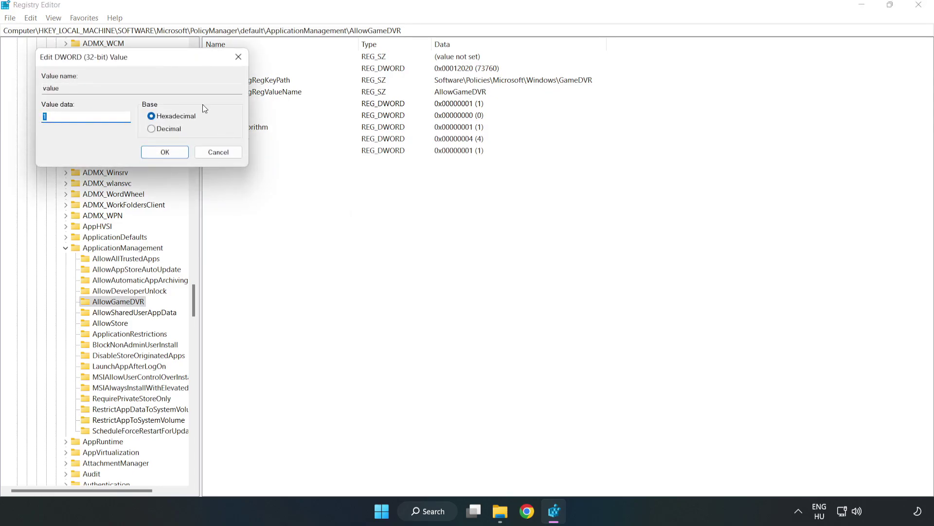
{"action": "left_click_drag", "start_coordinate": [178, 62], "coordinate": [464, 198]}
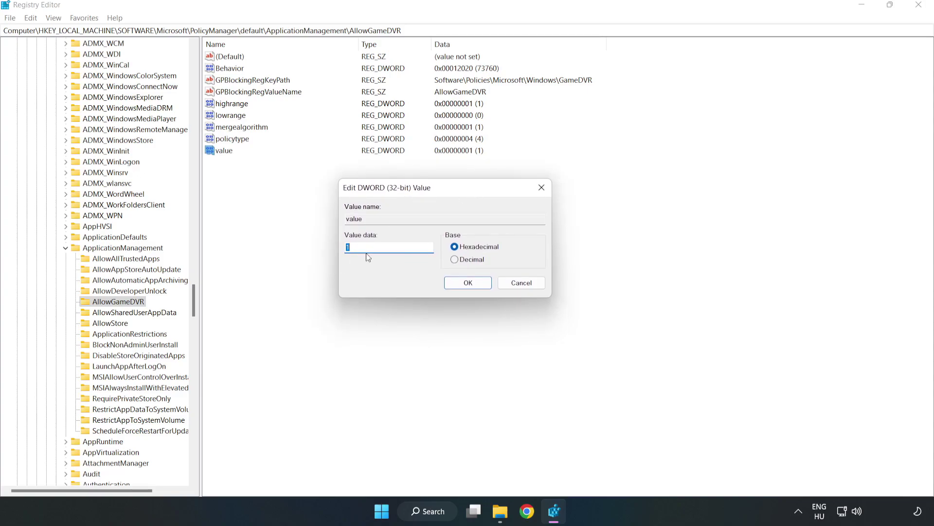
{"action": "type", "text": "0"}
{"action": "left_click", "coordinate": [457, 284]}
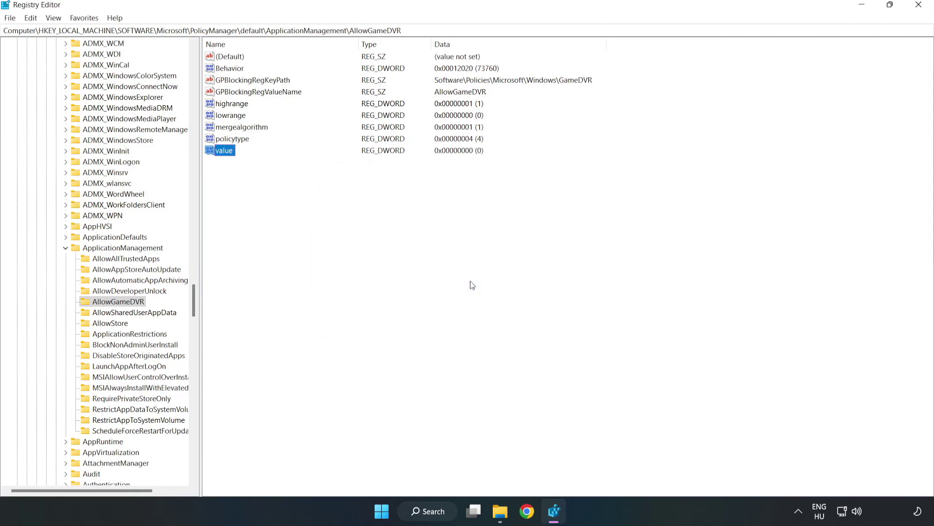
- Close Registry Editor and download dxwebsetup.exe from the DirectX End-User Runtime page in Chrome
{"action": "left_click", "coordinate": [919, 5]}
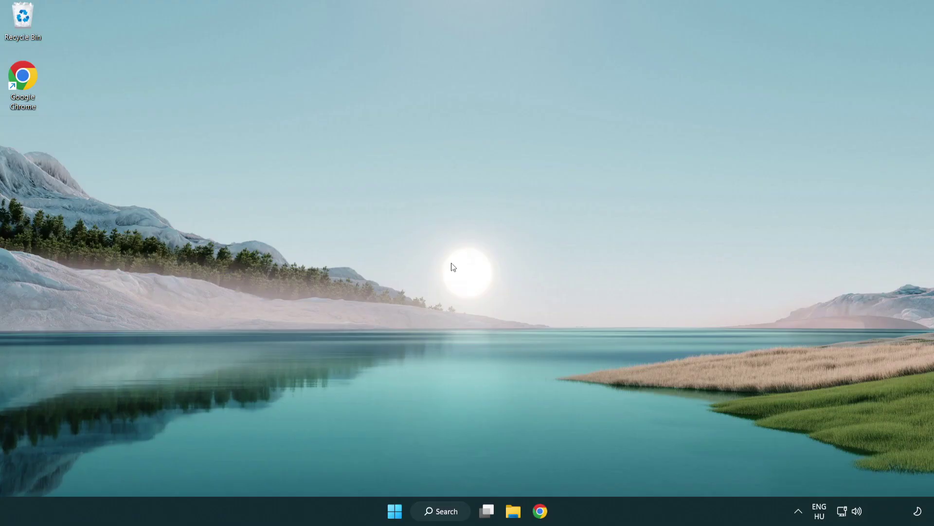
{"action": "left_click", "coordinate": [541, 512]}
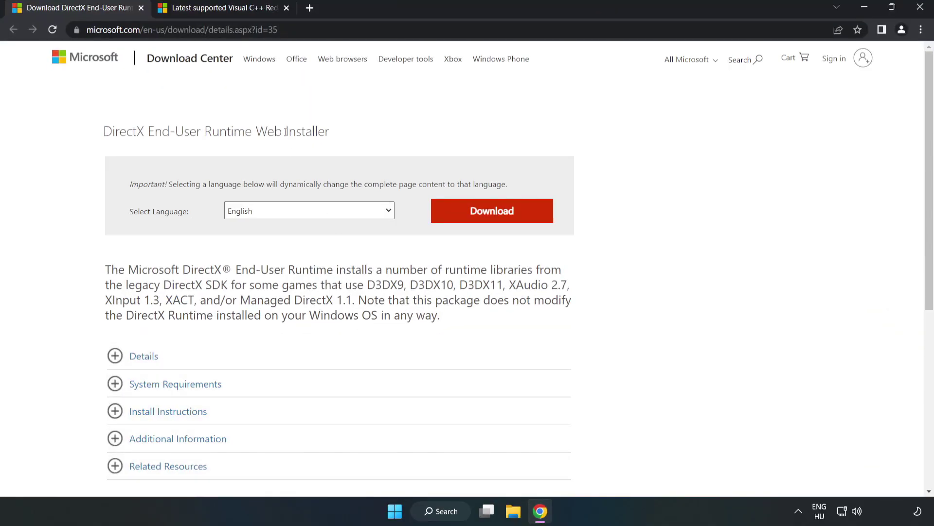
{"action": "left_click_drag", "start_coordinate": [279, 30], "coordinate": [124, 30]}
{"action": "left_click", "coordinate": [378, 116]}
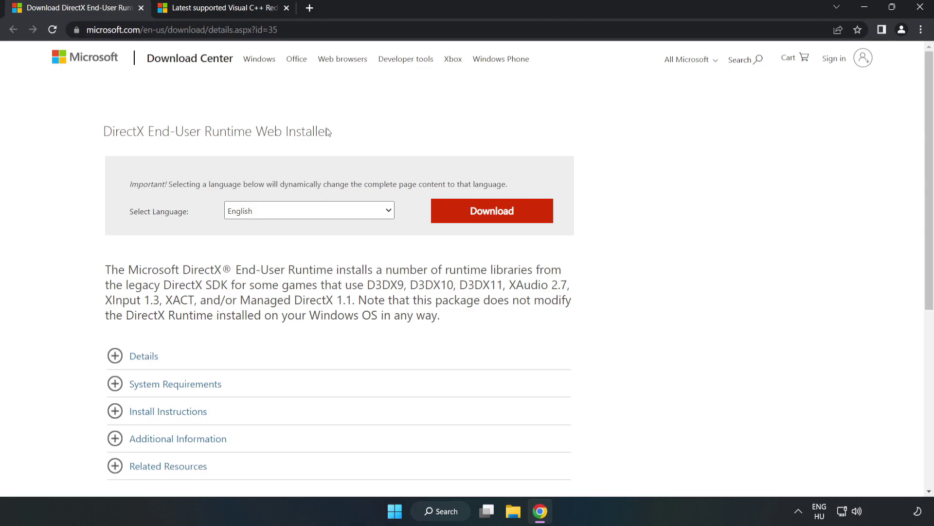
{"action": "left_click", "coordinate": [497, 221]}
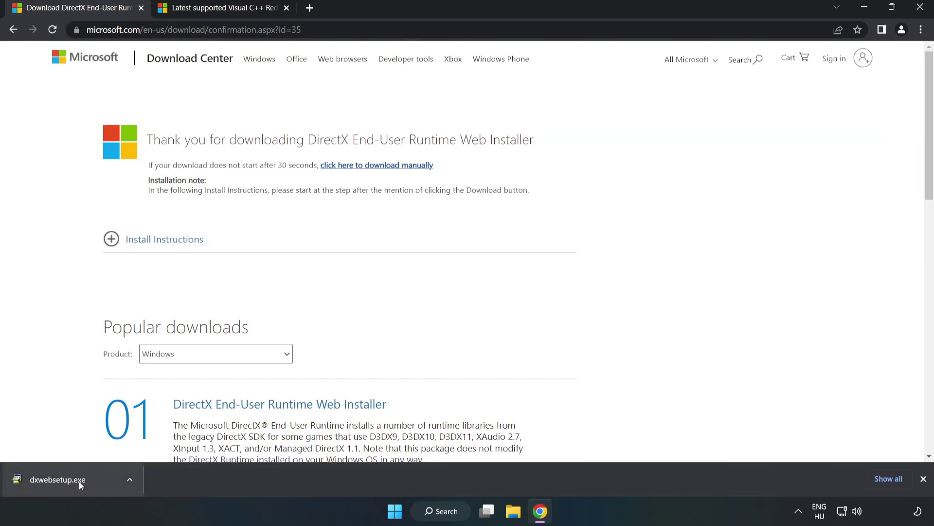
- Run dxwebsetup.exe, accept the license, skip the Bing Bar, and finish DirectX Setup
{"action": "left_click", "coordinate": [95, 482]}
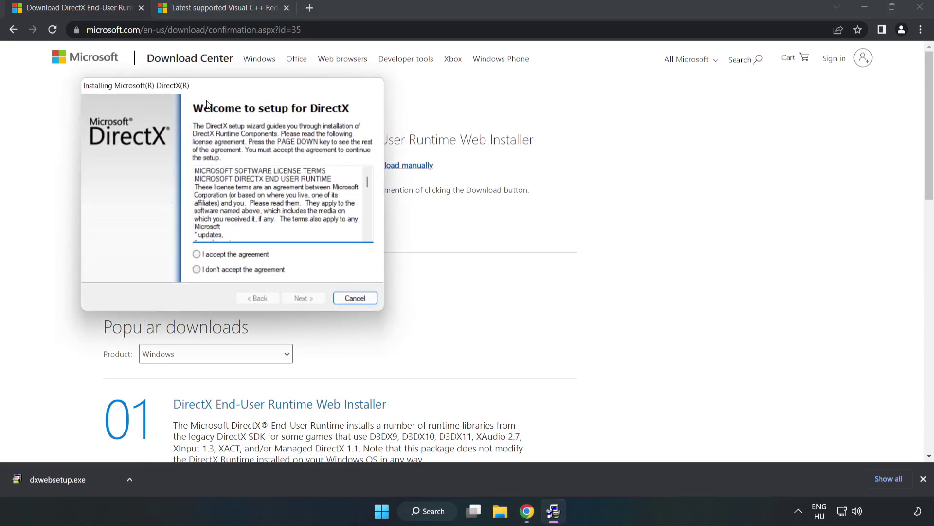
{"action": "left_click_drag", "start_coordinate": [214, 86], "coordinate": [448, 131]}
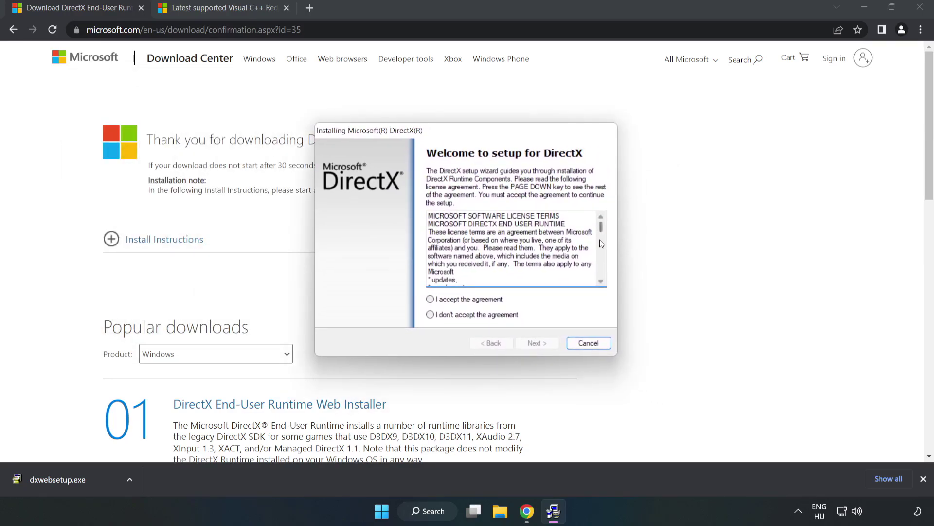
{"action": "scroll", "coordinate": [601, 234], "scroll_direction": "down", "scroll_amount": 10}
{"action": "left_click", "coordinate": [437, 301]}
{"action": "left_click", "coordinate": [437, 301]}
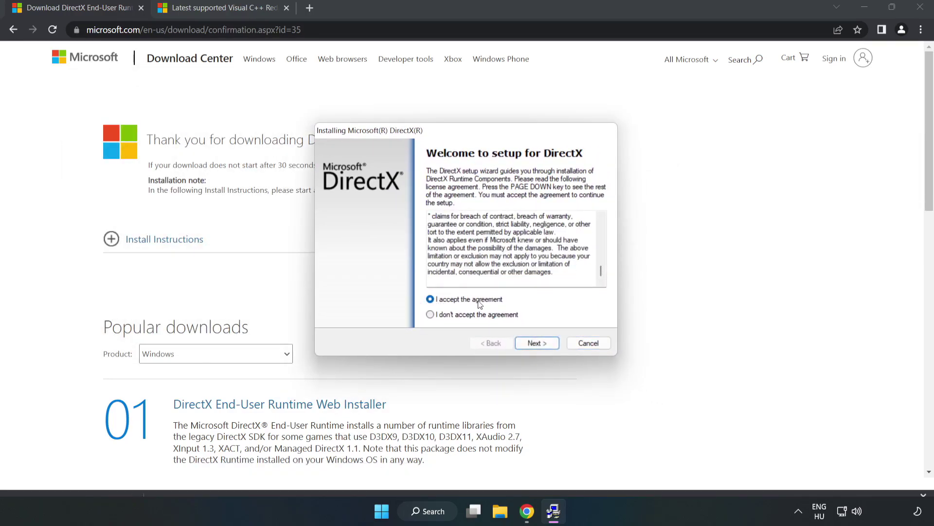
{"action": "left_click", "coordinate": [537, 343]}
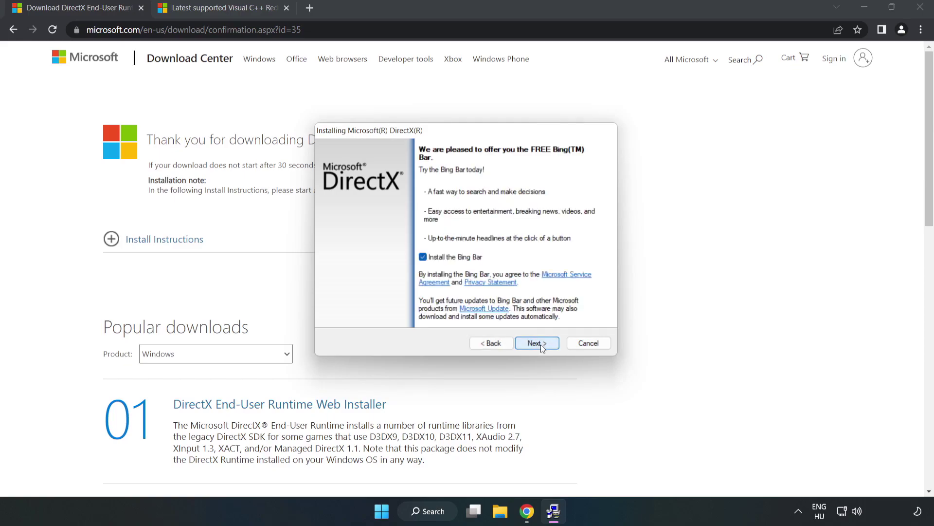
{"action": "left_click", "coordinate": [423, 257]}
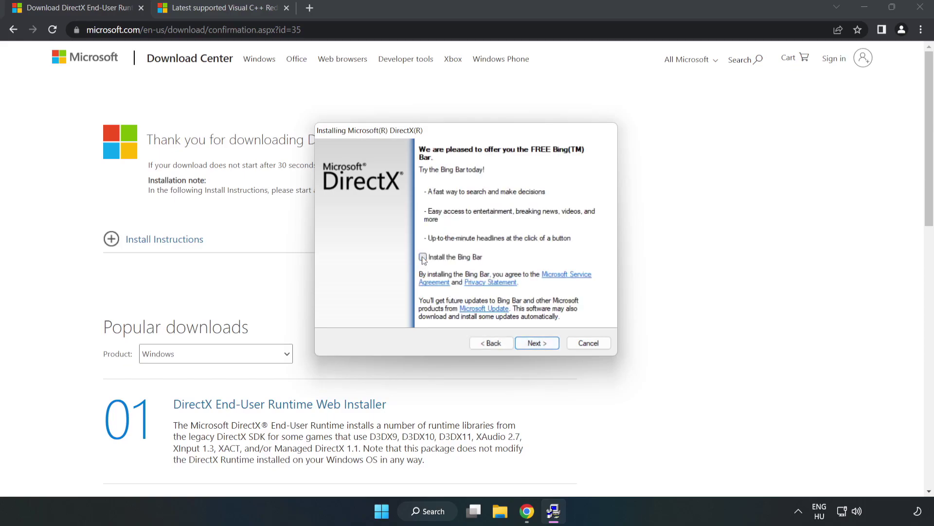
{"action": "left_click", "coordinate": [539, 344]}
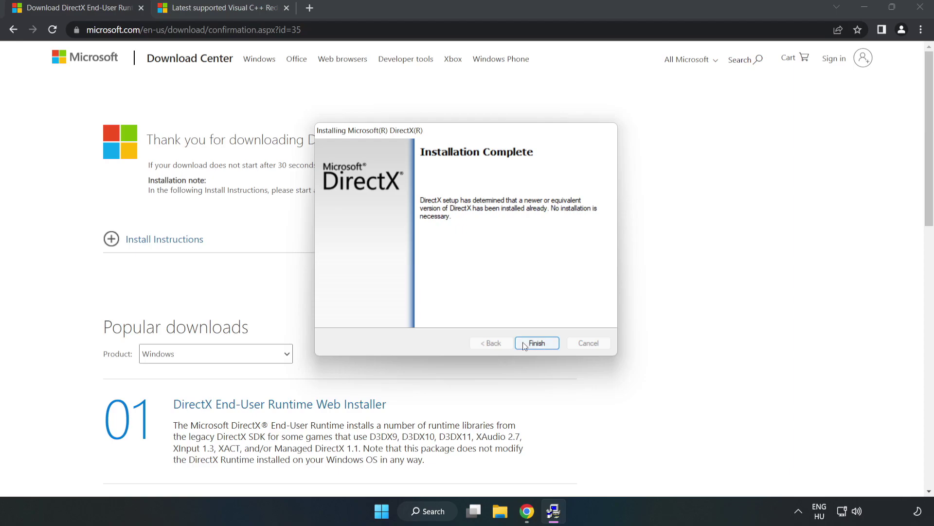
{"action": "left_click", "coordinate": [538, 343]}
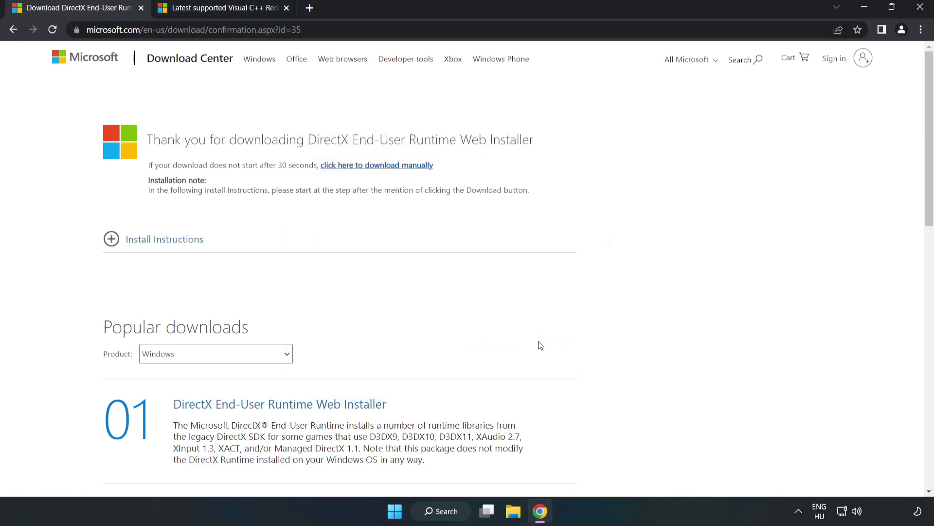
- Close the DirectX tab and download the ARM64, x86 and x64 Visual C++ redistributables, allowing multiple downloads
{"action": "left_click", "coordinate": [140, 8]}
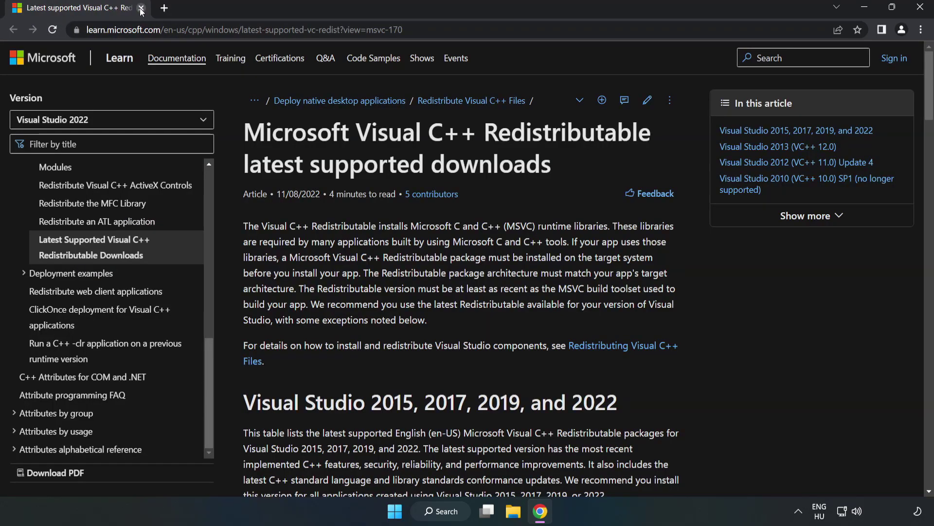
{"action": "left_click", "coordinate": [487, 29]}
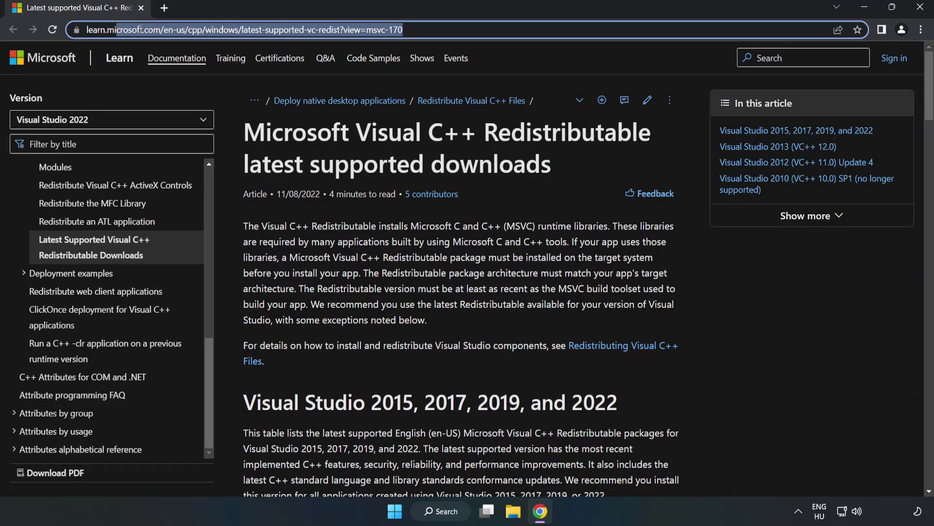
{"action": "left_click", "coordinate": [487, 30]}
{"action": "left_click", "coordinate": [555, 124]}
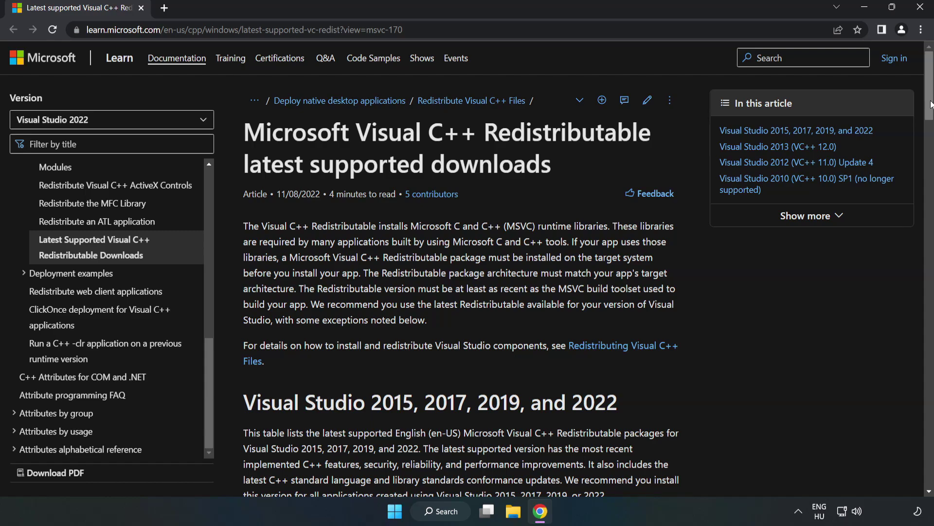
{"action": "scroll", "coordinate": [930, 119], "scroll_direction": "down", "scroll_amount": 1}
{"action": "scroll", "coordinate": [930, 119], "scroll_direction": "down", "scroll_amount": 5}
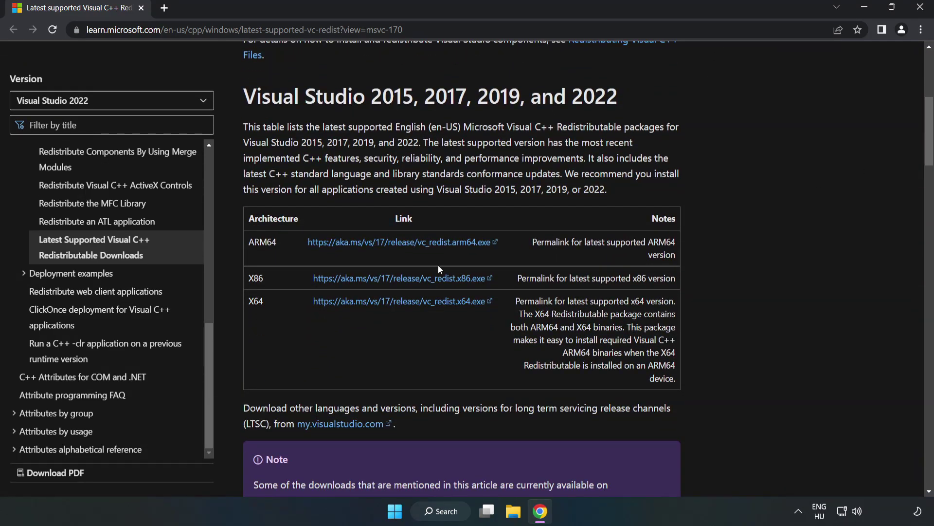
{"action": "left_click", "coordinate": [412, 280]}
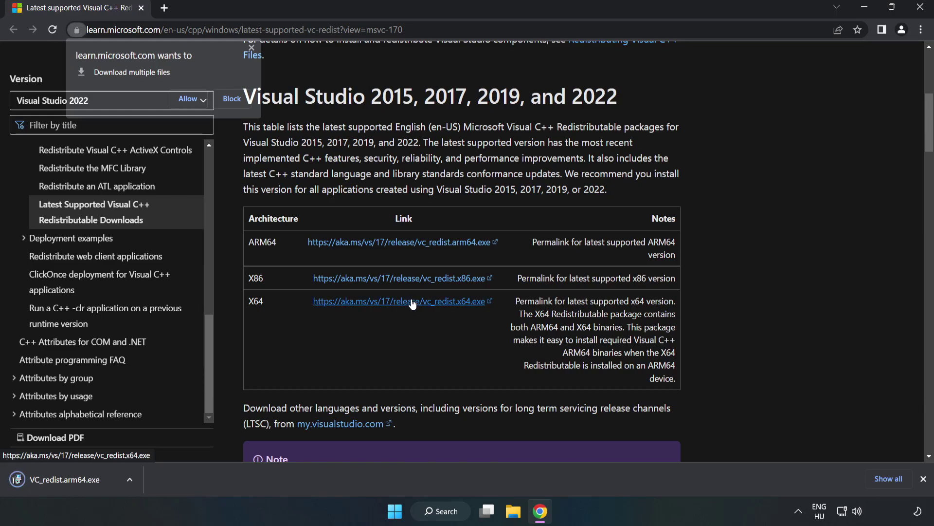
{"action": "left_click", "coordinate": [189, 98]}
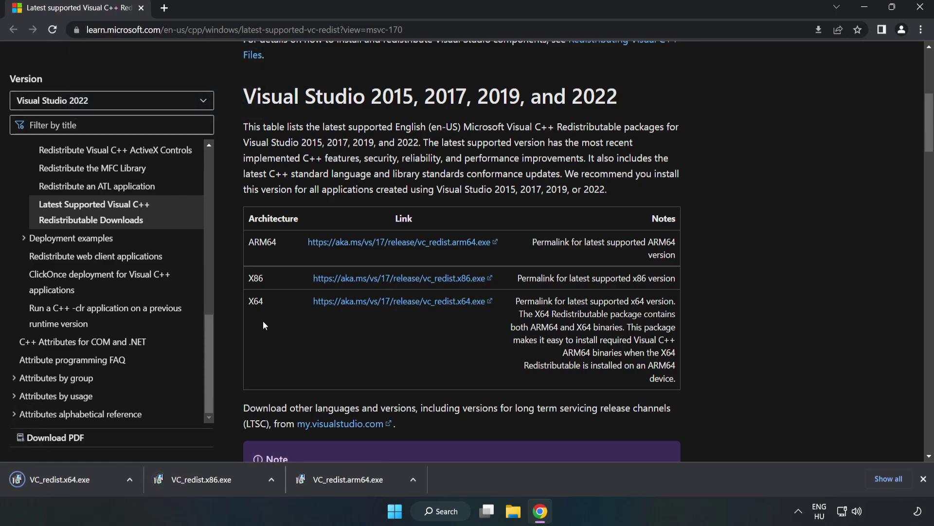
- Try installing the ARM64 redistributable and dismiss its unsupported-platform failure
{"action": "left_click", "coordinate": [358, 483]}
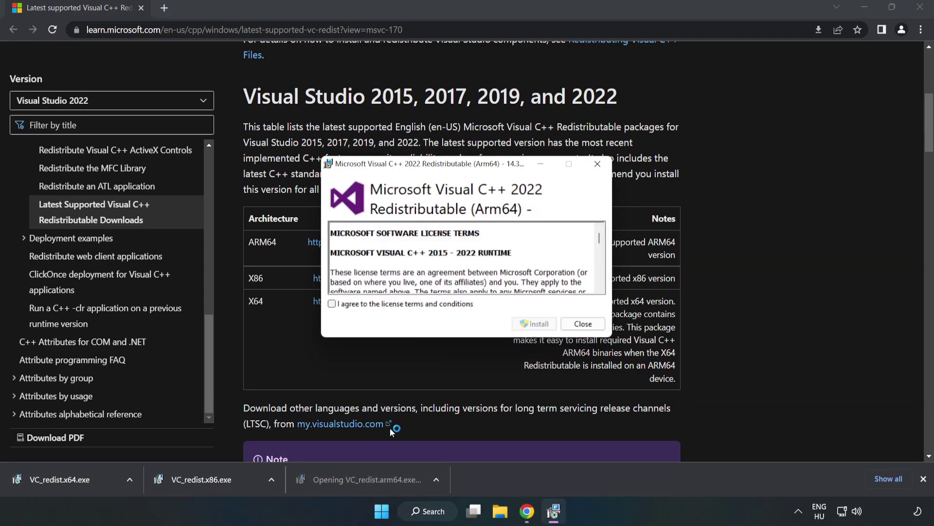
{"action": "scroll", "coordinate": [593, 233], "scroll_direction": "down", "scroll_amount": 15}
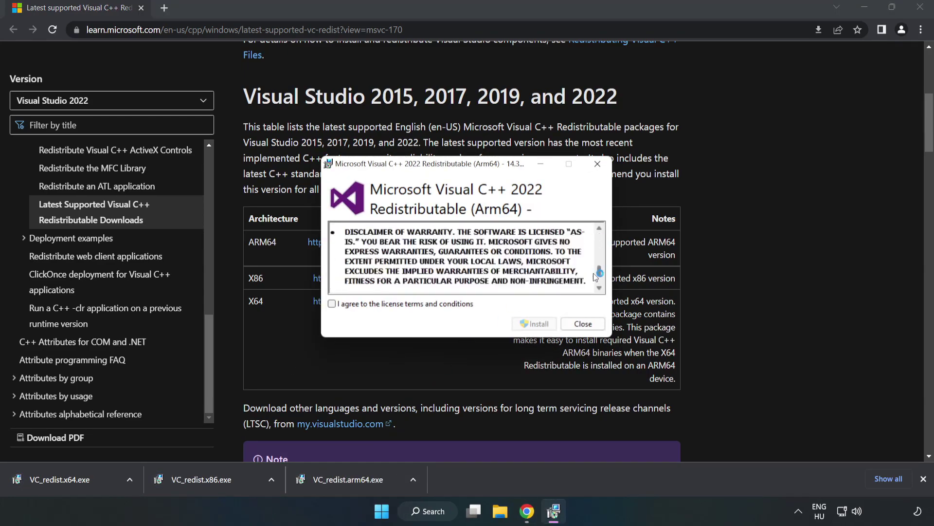
{"action": "left_click", "coordinate": [411, 304]}
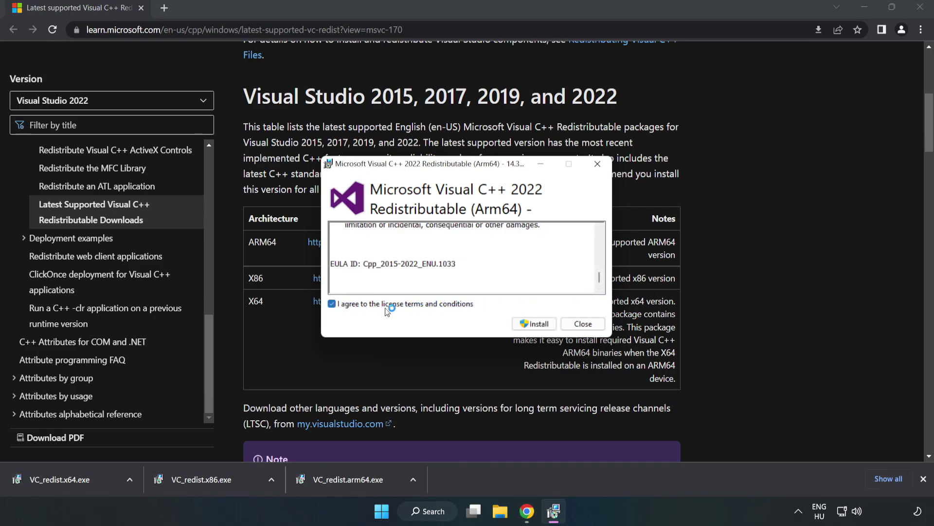
{"action": "left_click", "coordinate": [535, 324]}
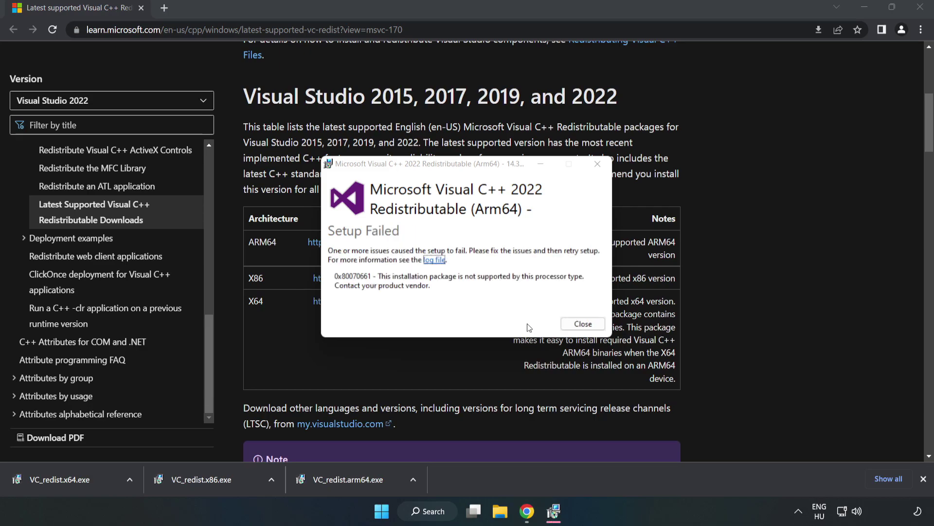
{"action": "left_click", "coordinate": [581, 325]}
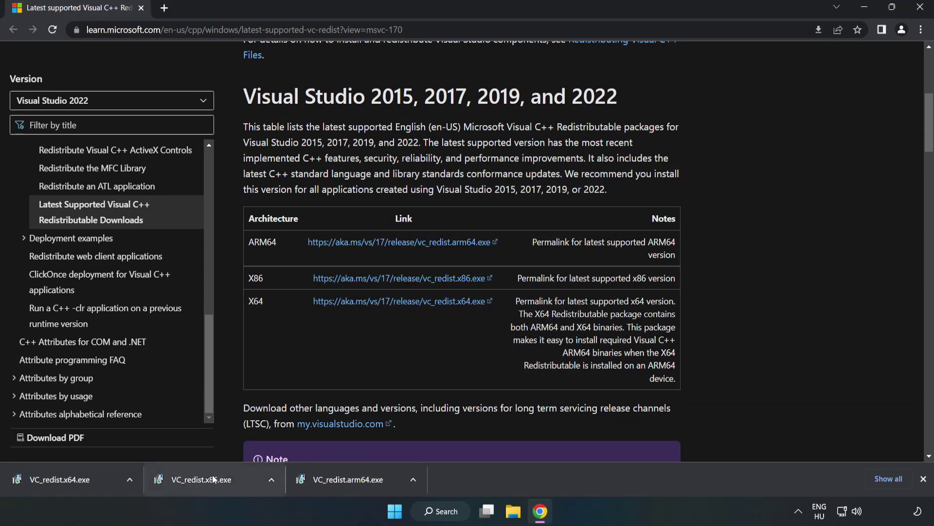
- Install the x86 and x64 Visual C++ 2015-2022 redistributables, closing each without restarting
{"action": "left_click", "coordinate": [214, 479]}
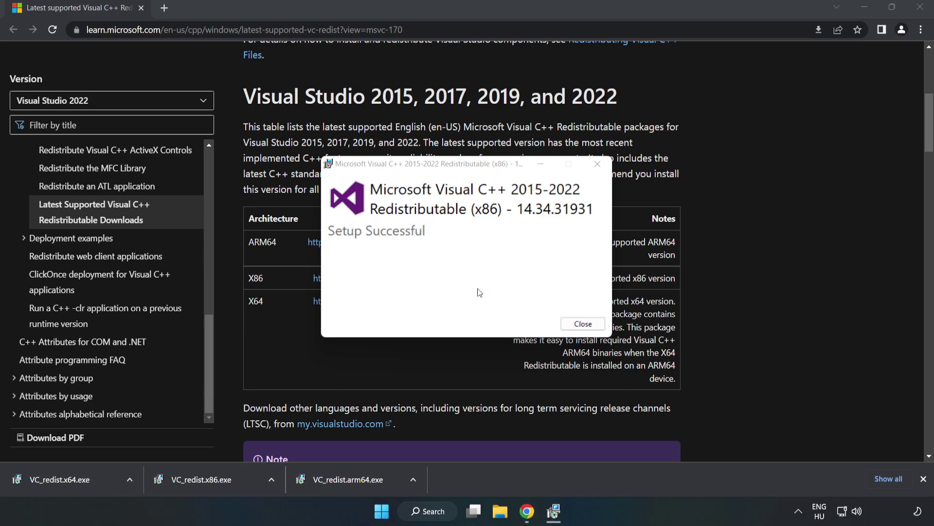
{"action": "left_click", "coordinate": [583, 323]}
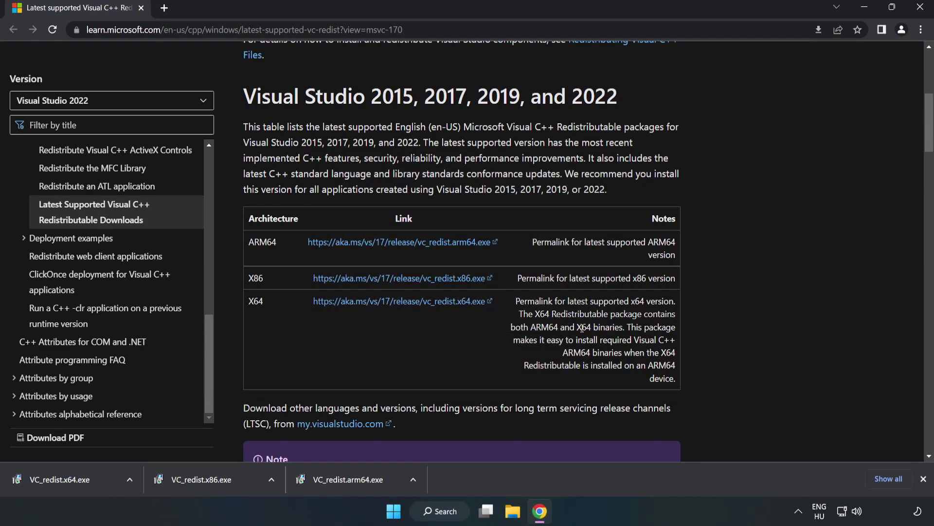
{"action": "left_click", "coordinate": [51, 477]}
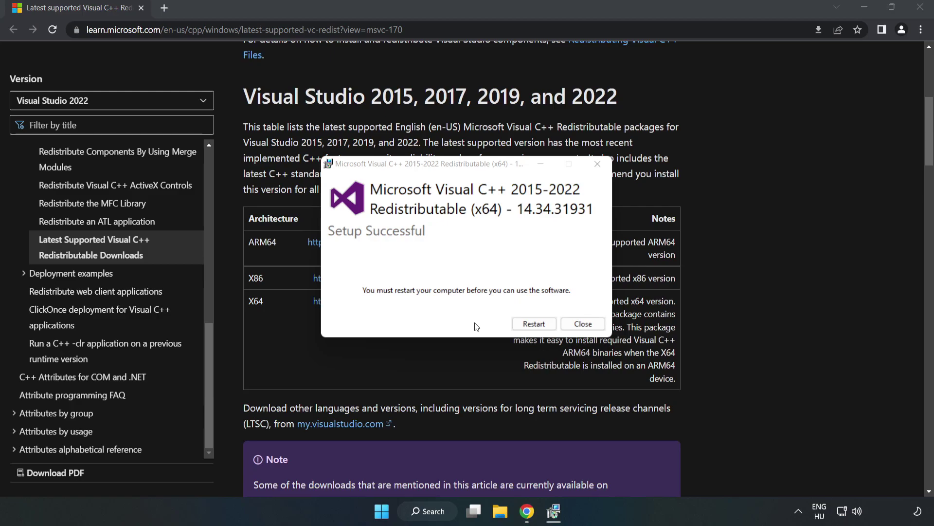
{"action": "left_click", "coordinate": [583, 324]}
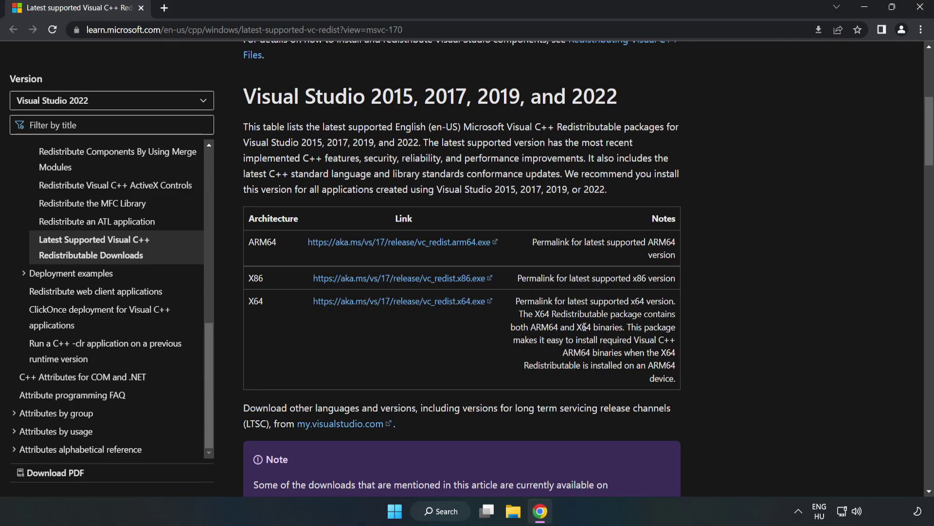
- Close Chrome and bring up the Start menu's power options for restarting
{"action": "left_click", "coordinate": [921, 11]}
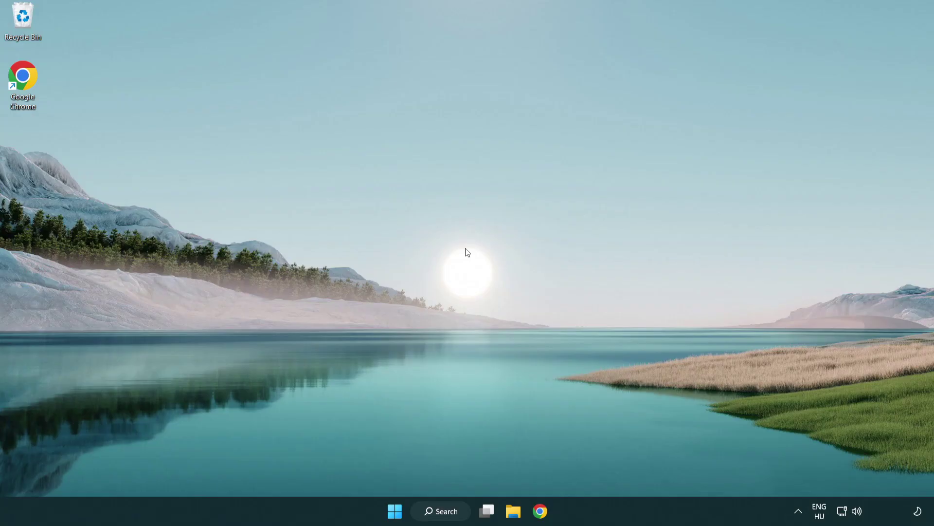
{"action": "left_click", "coordinate": [394, 510]}
{"action": "left_click", "coordinate": [620, 470]}
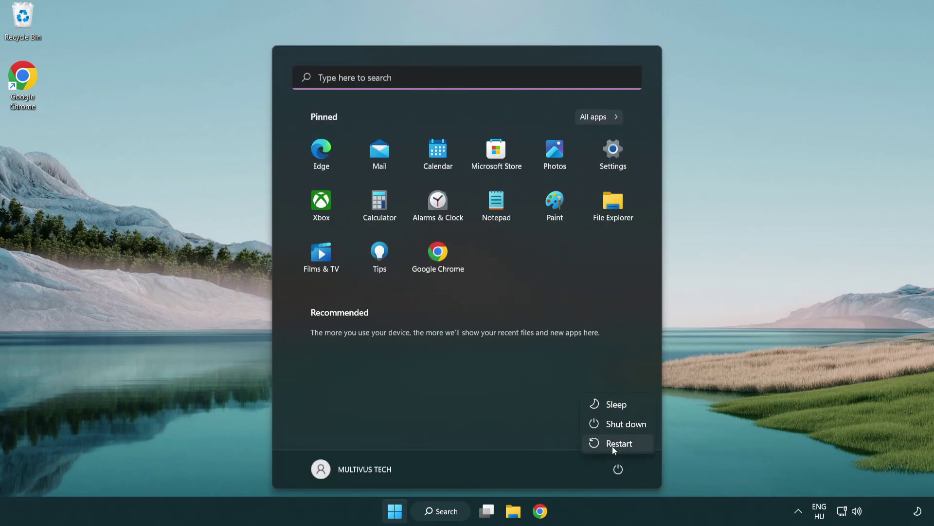